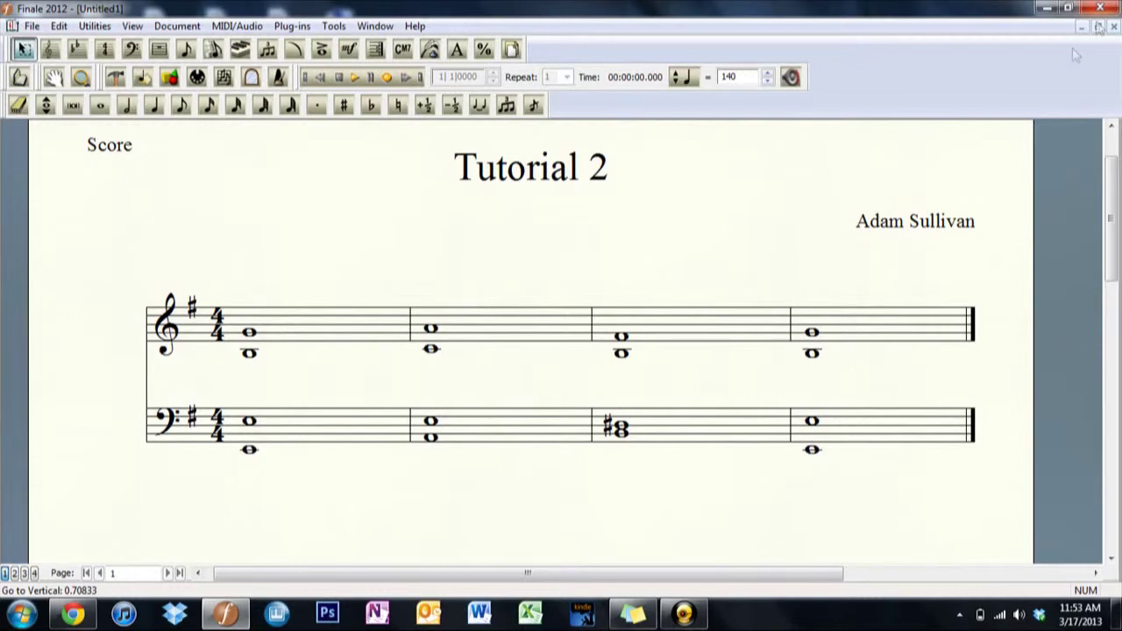
Step: Minimize the Tutorial 2 score window to reveal the blank Untitled2 score
{"action": "left_click", "coordinate": [1082, 27]}
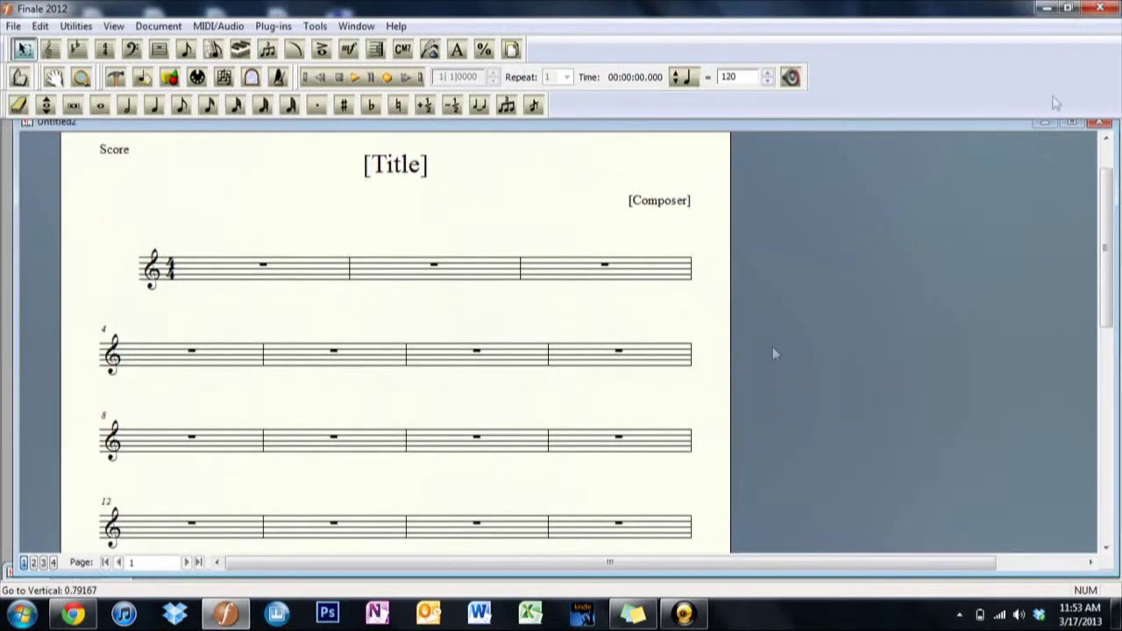
Step: Maximize the blank Untitled2 score, then close it to return to Tutorial 2
{"action": "left_click", "coordinate": [1074, 124]}
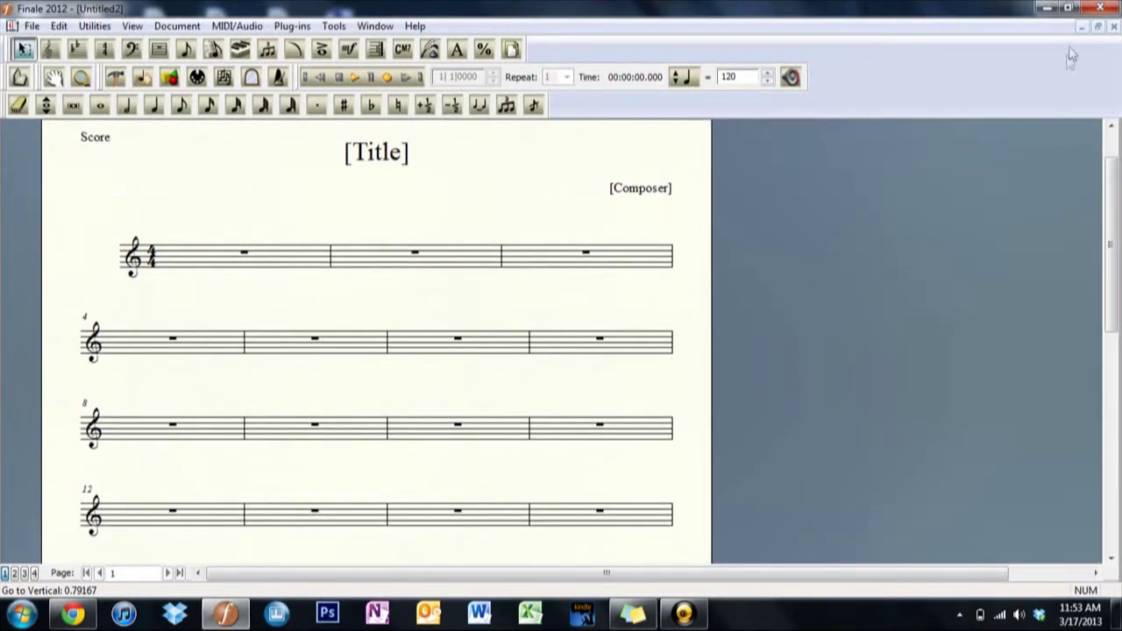
{"action": "left_click", "coordinate": [1114, 28]}
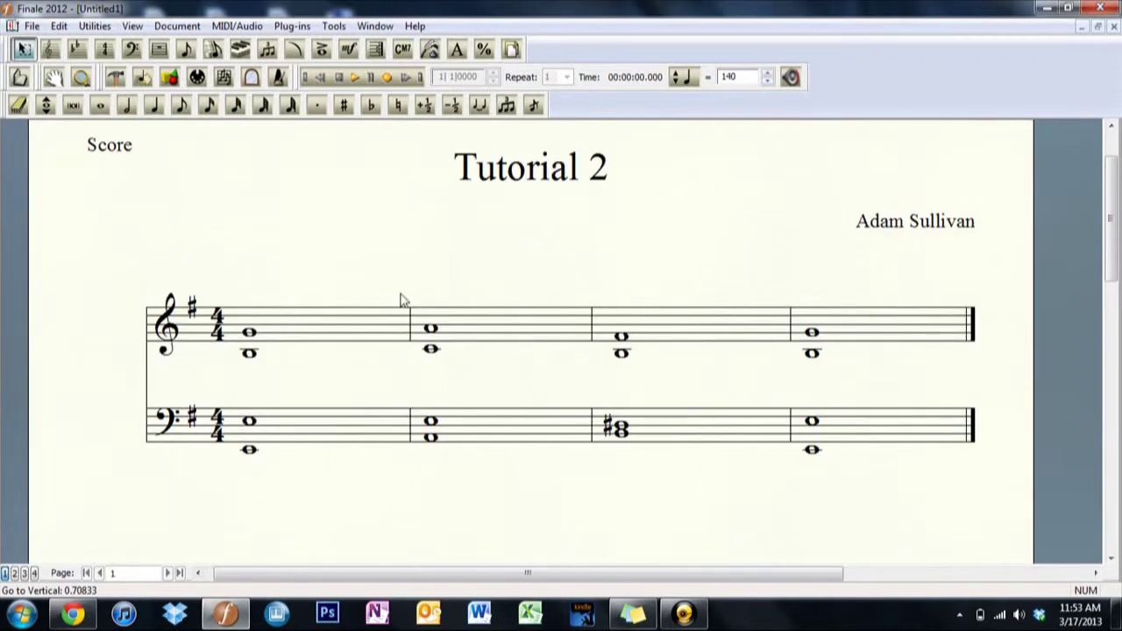
Step: Play back the Tutorial 2 score from the Playback Controls
{"action": "left_click", "coordinate": [355, 77]}
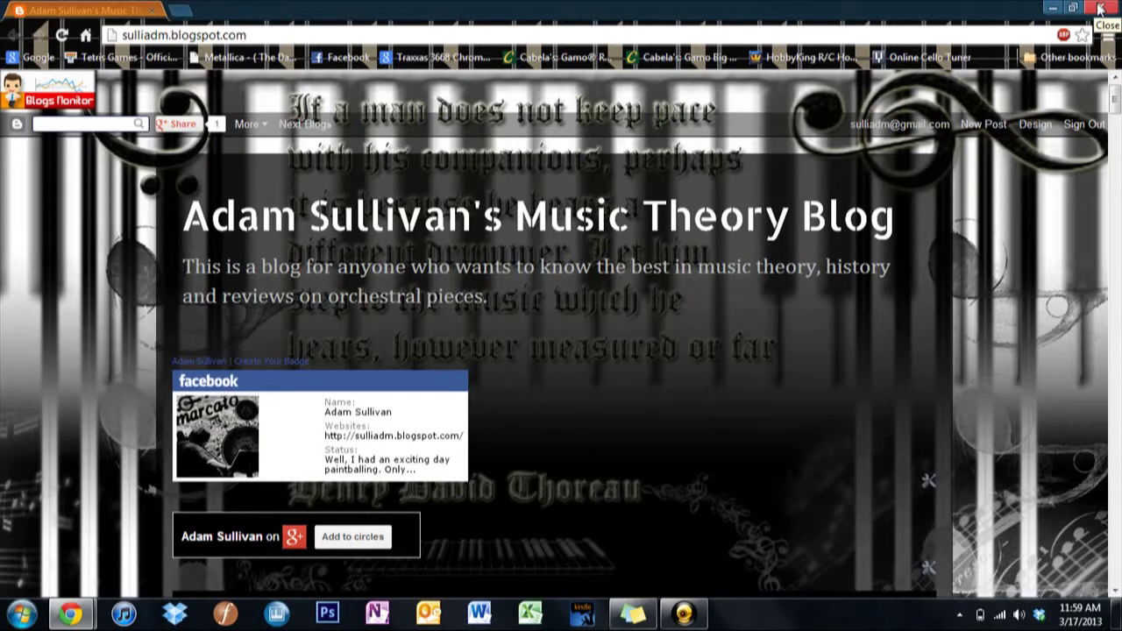
Step: Close the Chrome window showing the music theory blog
{"action": "left_click", "coordinate": [1101, 9]}
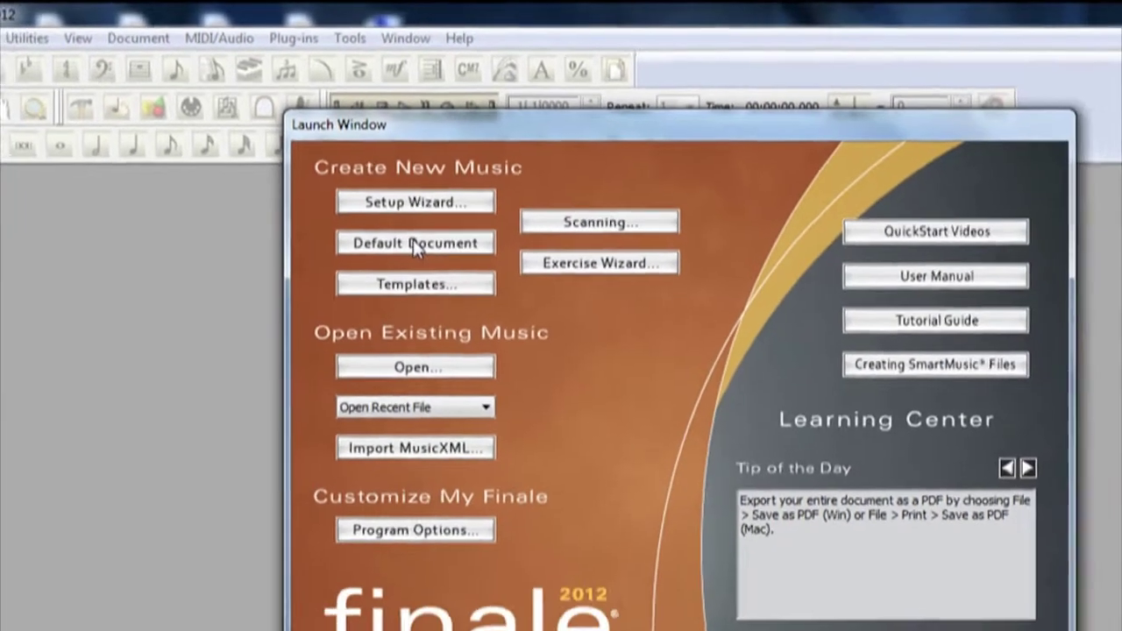
Step: Create a new score with Default Document in the Launch Window
{"action": "left_click", "coordinate": [465, 307]}
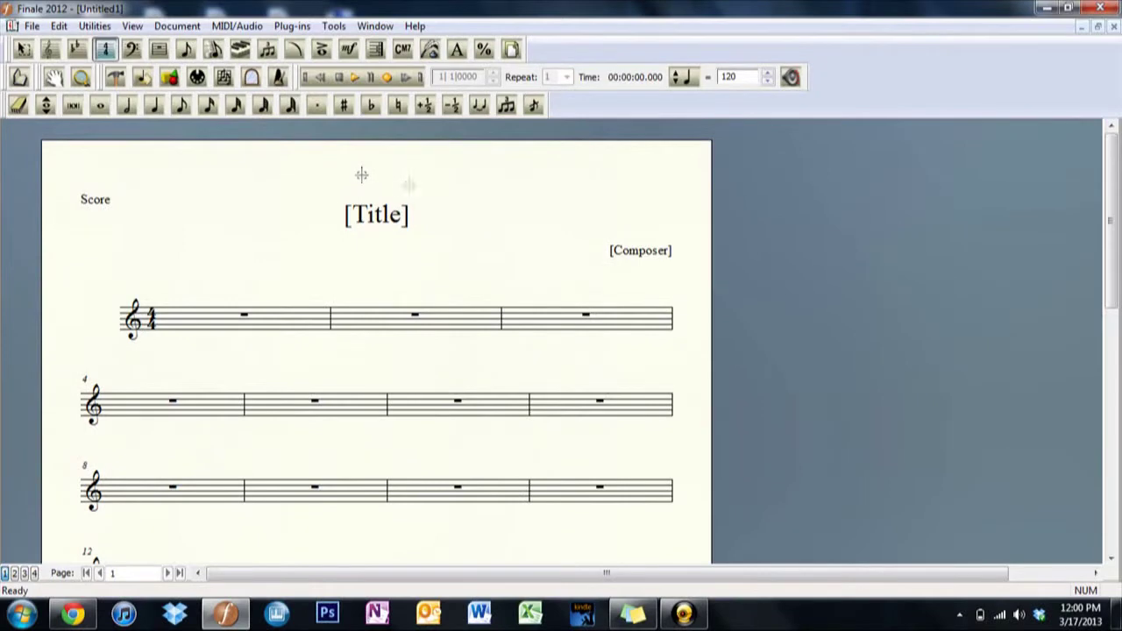
Step: Switch the new blank score to the Staff Tool
{"action": "left_click_drag", "start_coordinate": [1110, 219], "coordinate": [1114, 228]}
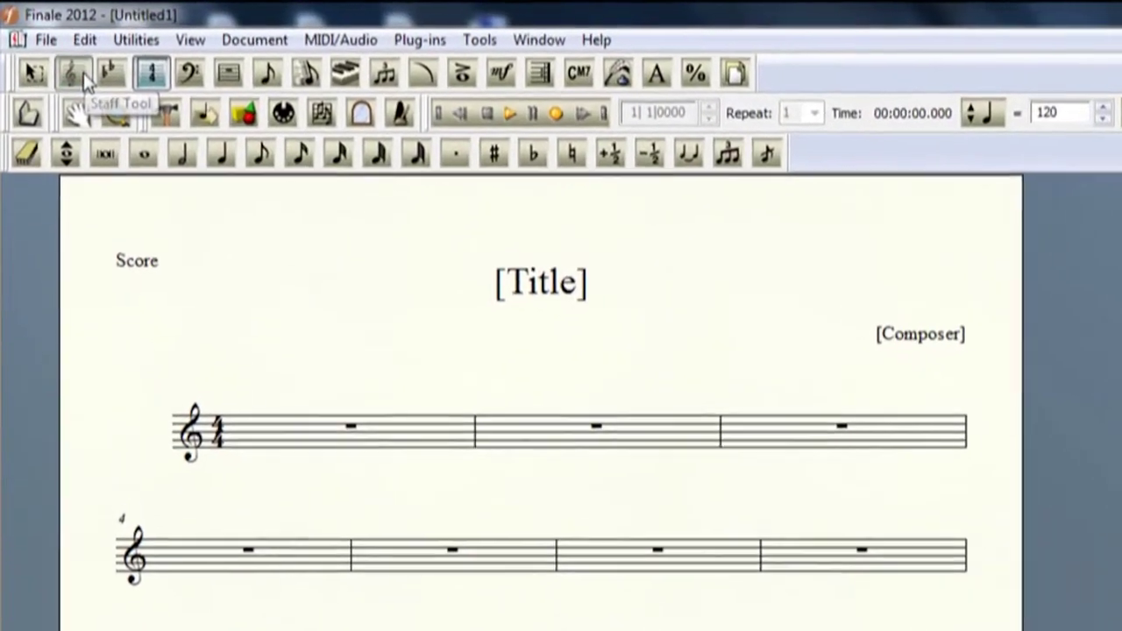
{"action": "left_click", "coordinate": [82, 74]}
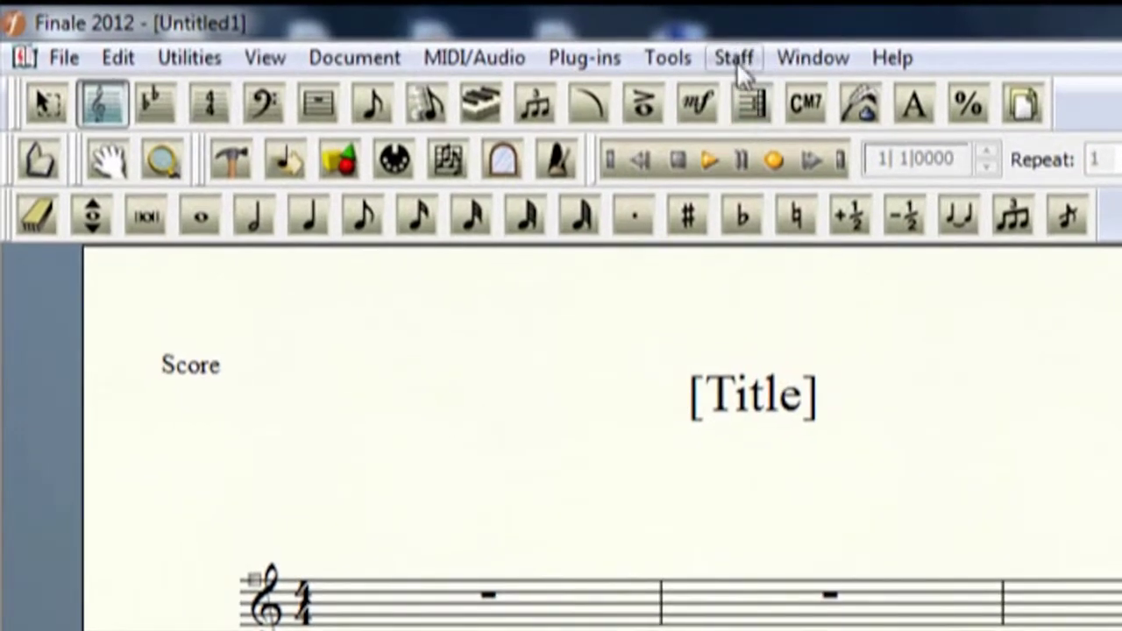
{"action": "left_click", "coordinate": [41, 103]}
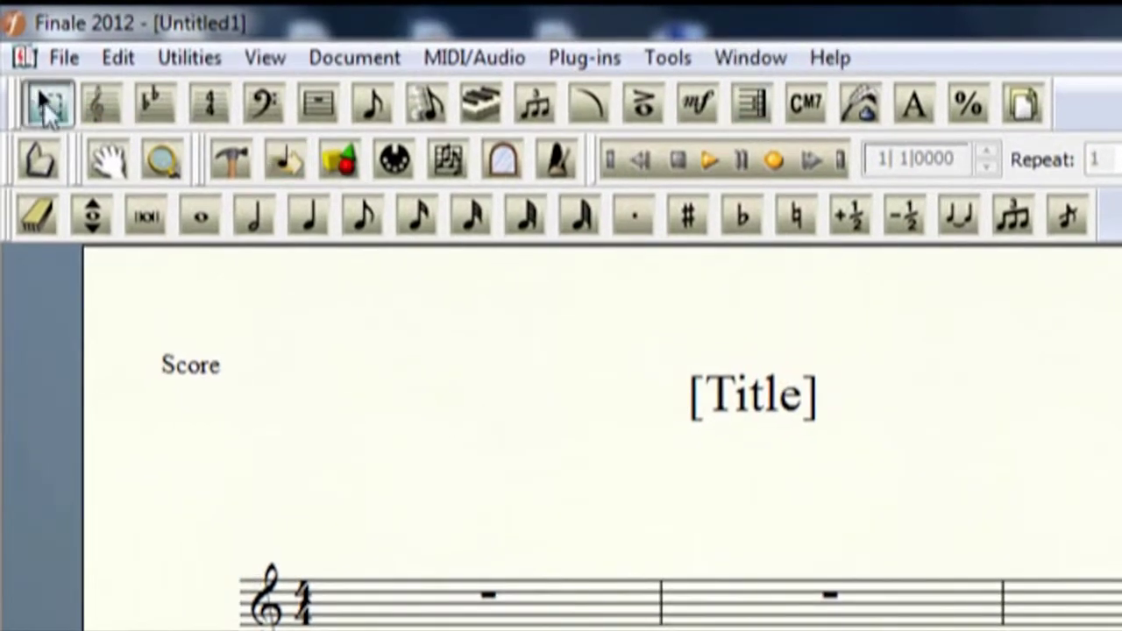
{"action": "left_click", "coordinate": [105, 102]}
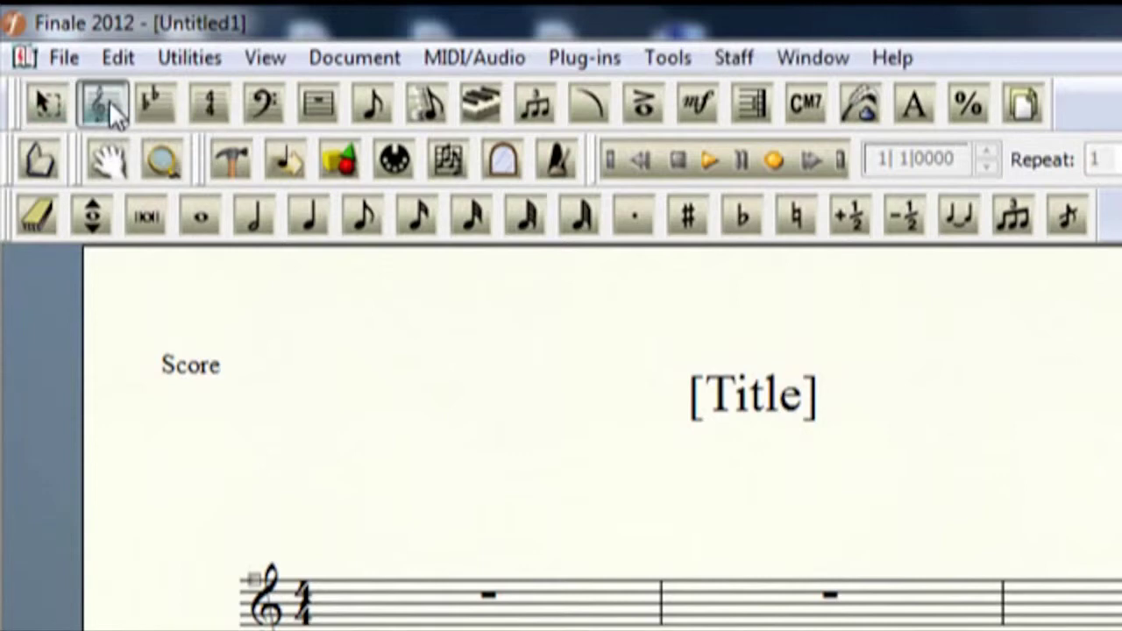
Step: Try the Key, Time Signature, Clef and Measure tools, then return to the Staff menu
{"action": "left_click", "coordinate": [154, 103]}
{"action": "left_click", "coordinate": [210, 102]}
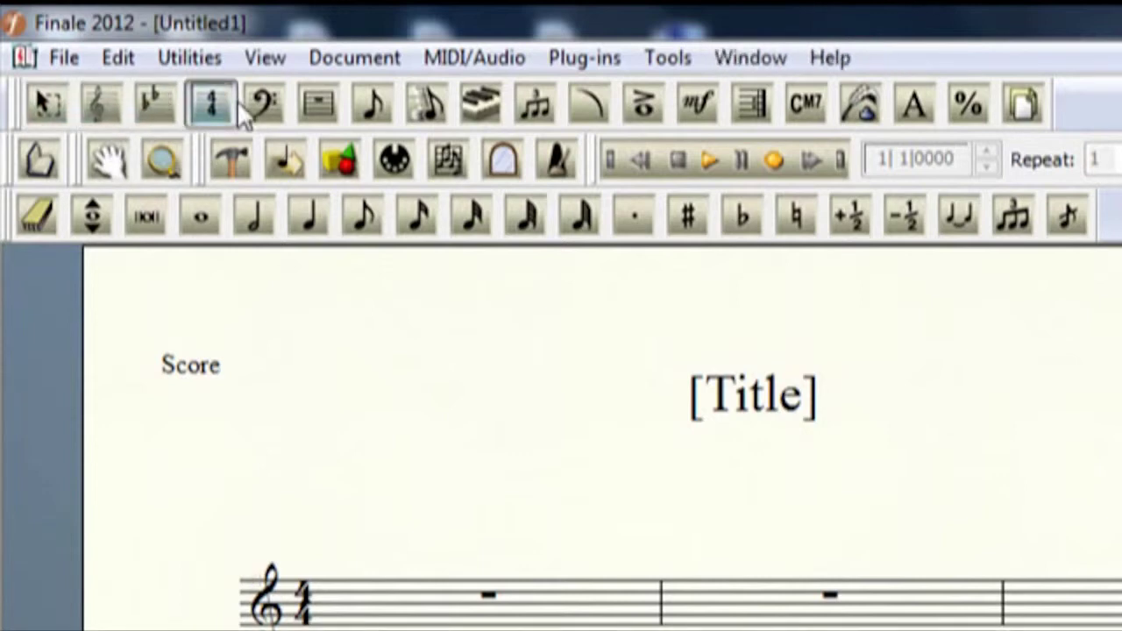
{"action": "left_click", "coordinate": [261, 102]}
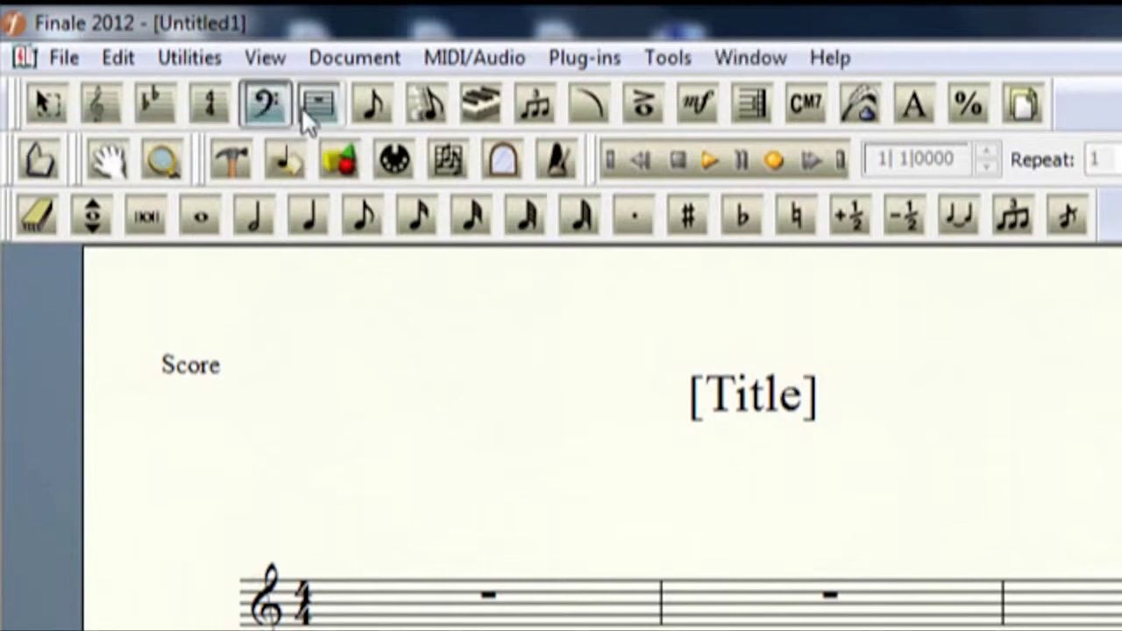
{"action": "left_click", "coordinate": [317, 110]}
{"action": "left_click", "coordinate": [263, 107]}
{"action": "left_click", "coordinate": [209, 105]}
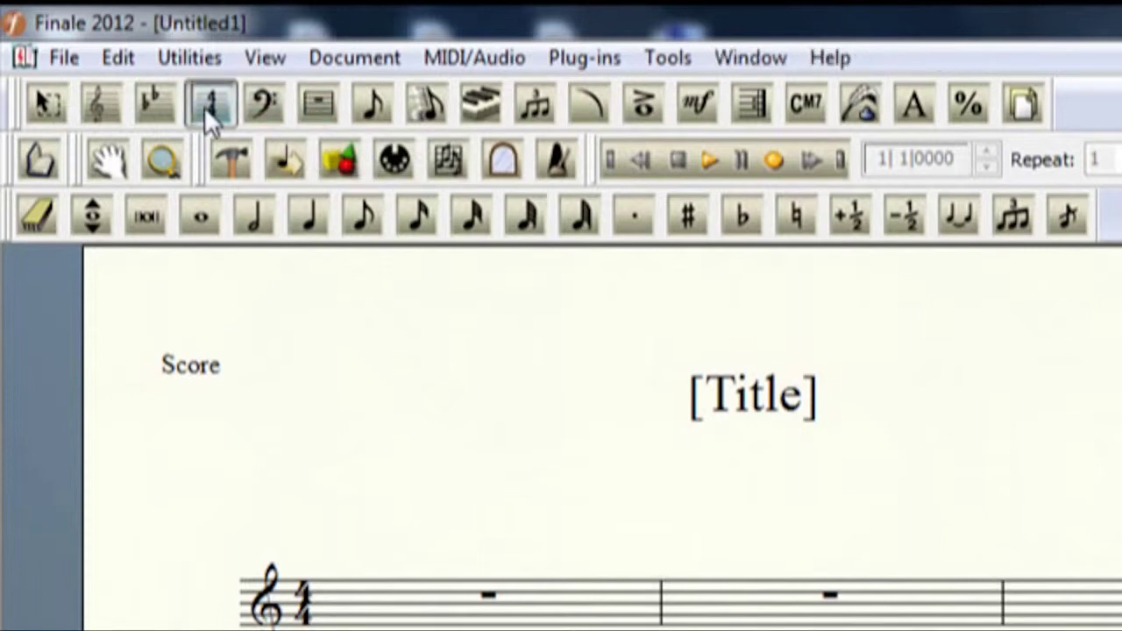
{"action": "left_click", "coordinate": [114, 101]}
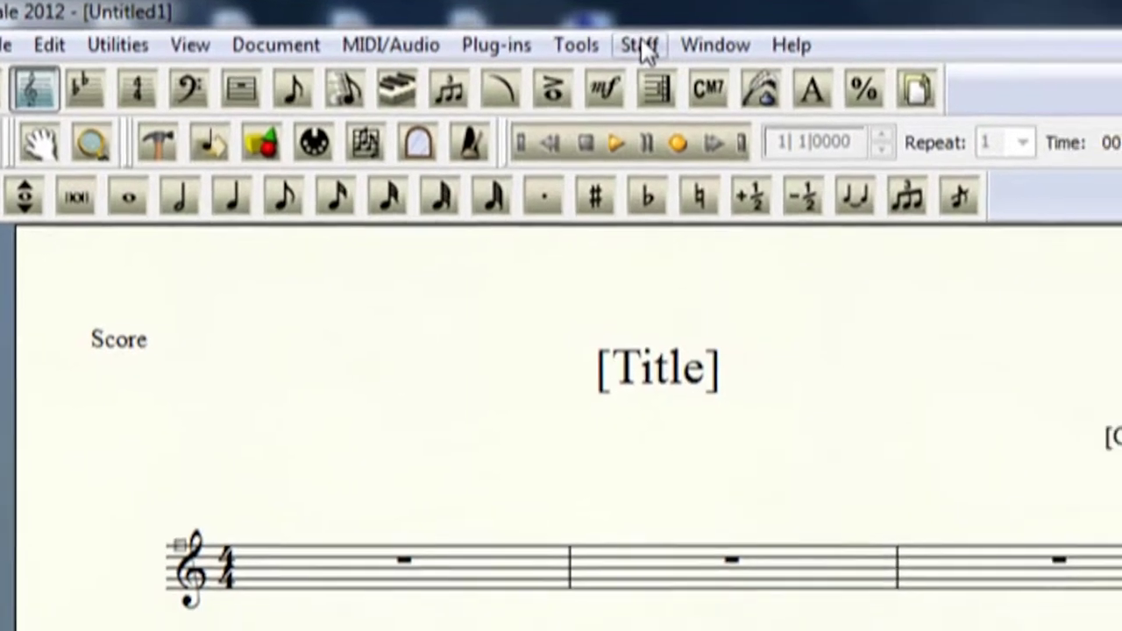
{"action": "left_click", "coordinate": [640, 45]}
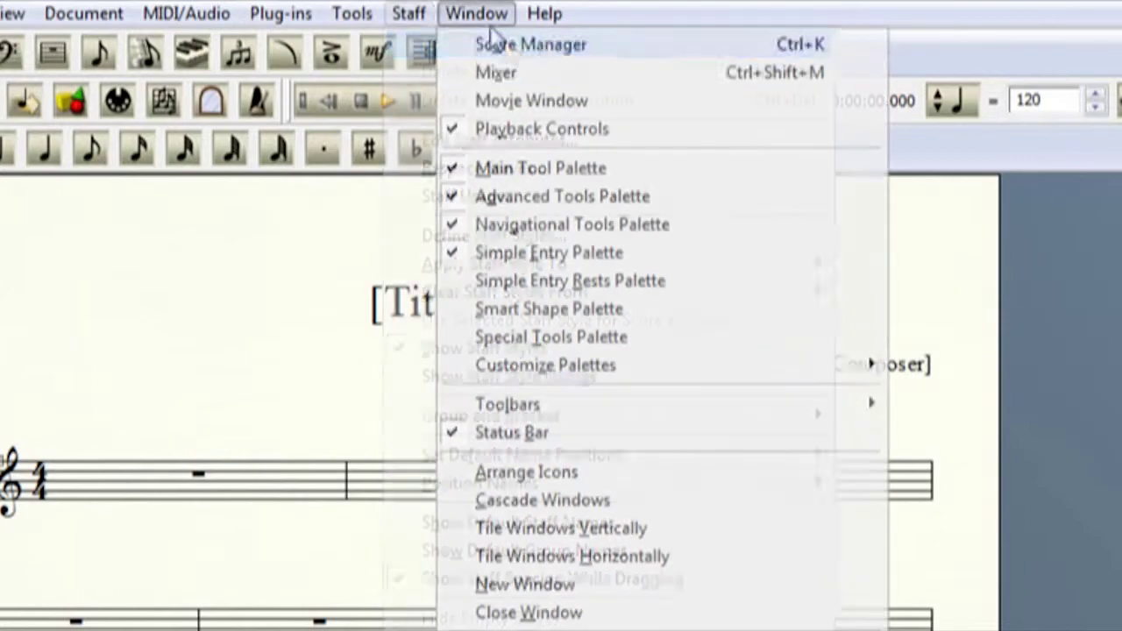
Step: Add one new blank staff with Staff > New Blank Staves
{"action": "left_click", "coordinate": [424, 46]}
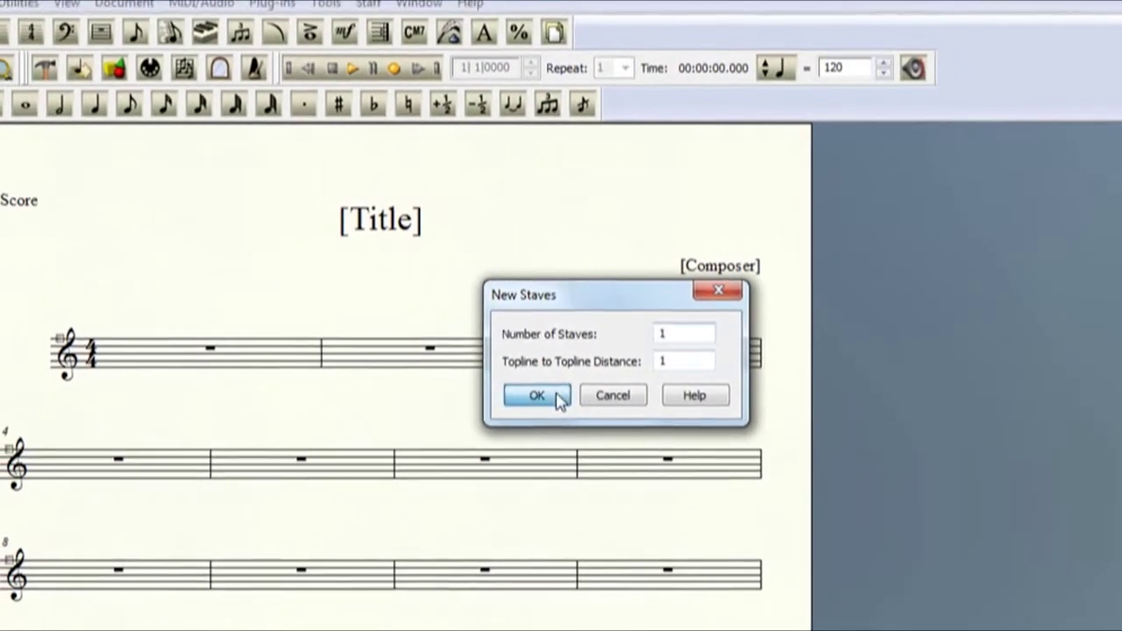
{"action": "left_click", "coordinate": [513, 406]}
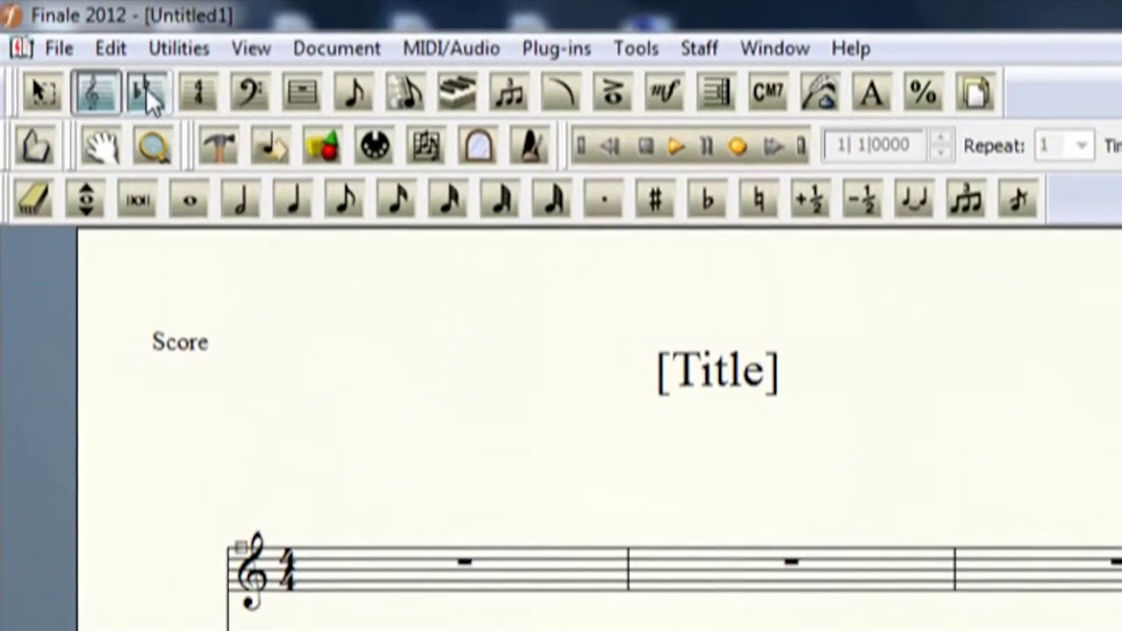
Step: Open measure 1's key signature settings and select E Minor
{"action": "left_click", "coordinate": [141, 82]}
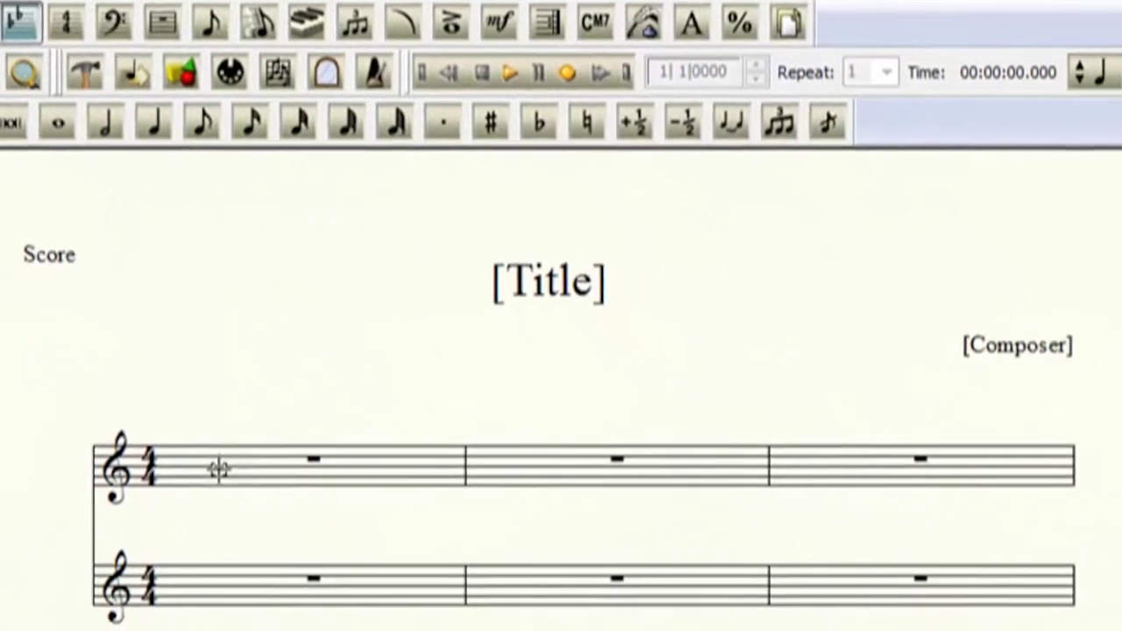
{"action": "double_click", "coordinate": [325, 534]}
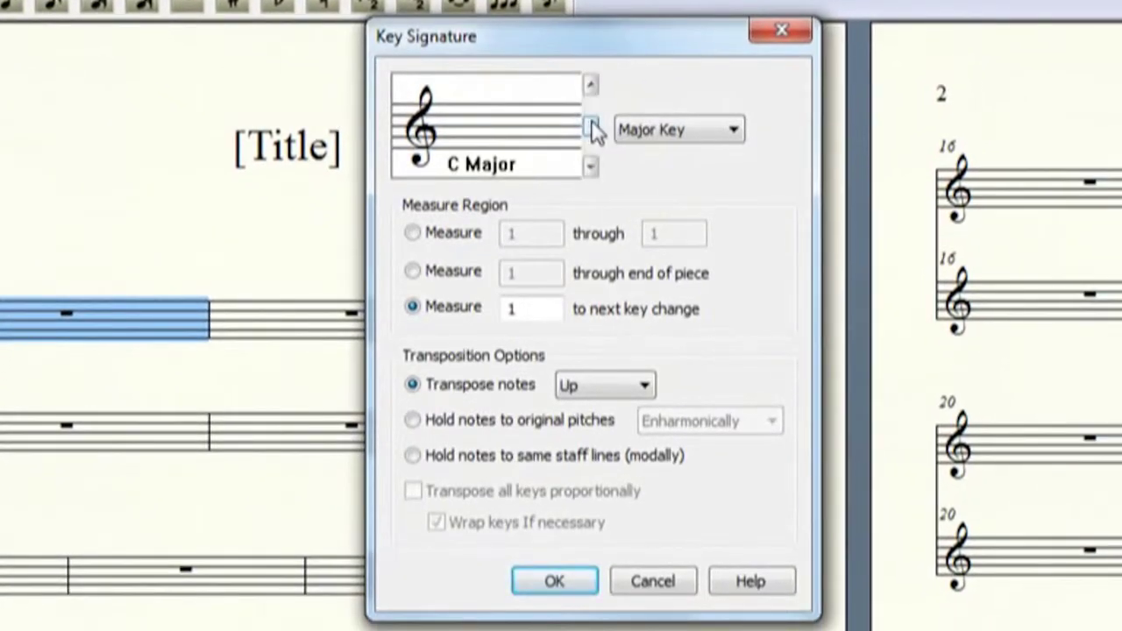
{"action": "mouse_move", "coordinate": [594, 130]}
{"action": "left_mouse_down"}
{"action": "mouse_move", "coordinate": [595, 107]}
{"action": "mouse_move", "coordinate": [599, 160]}
{"action": "left_mouse_up"}
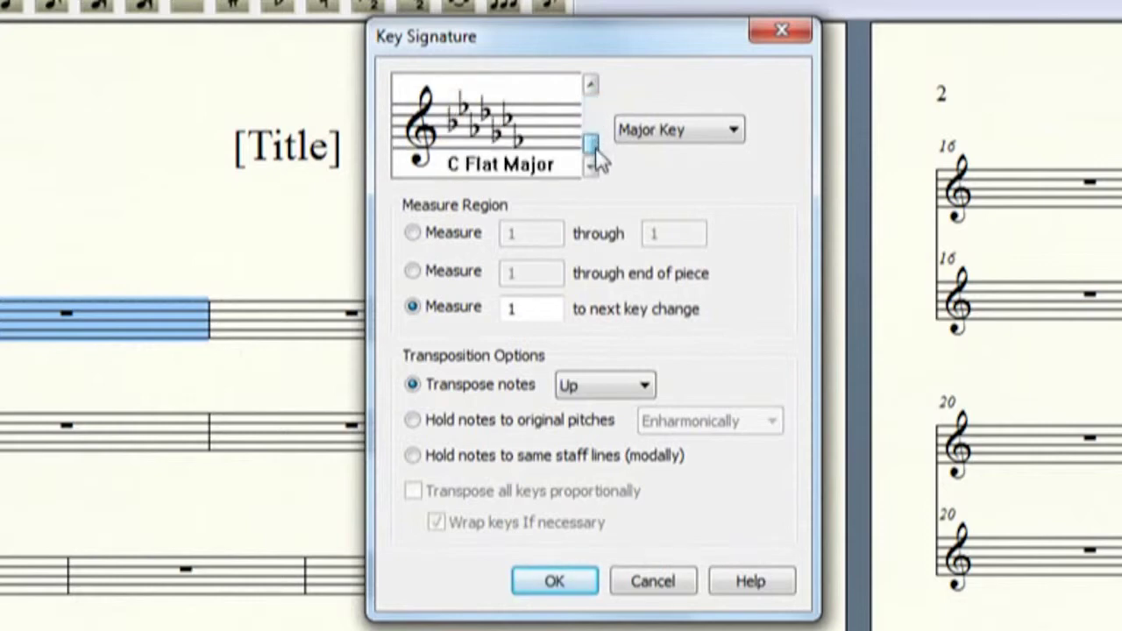
{"action": "left_click", "coordinate": [648, 129]}
{"action": "left_click", "coordinate": [652, 171]}
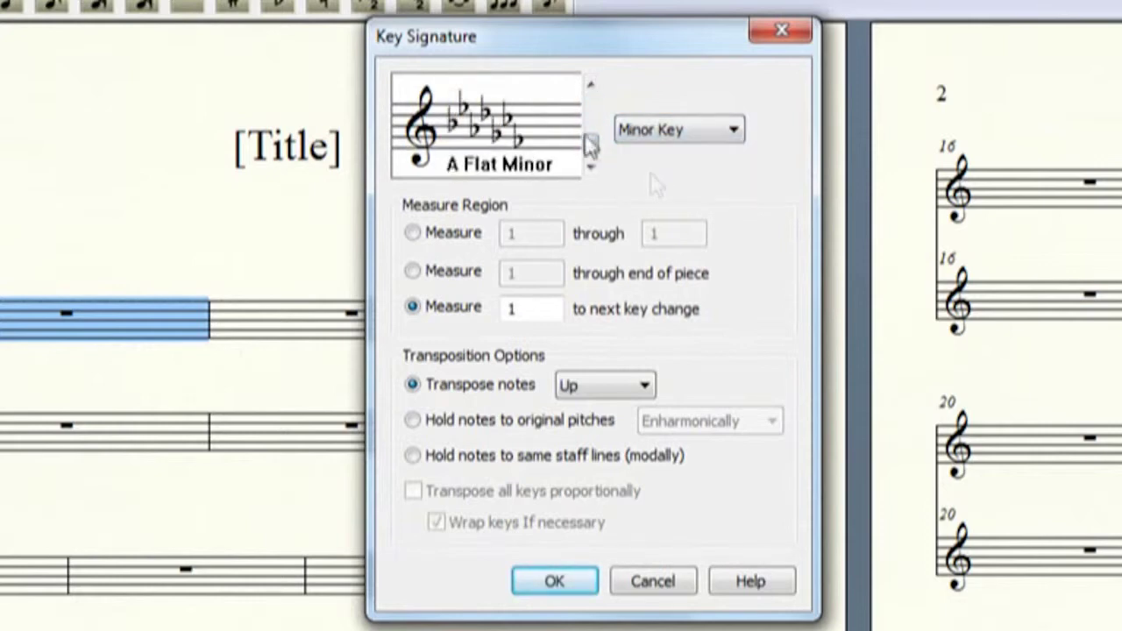
{"action": "mouse_move", "coordinate": [592, 156]}
{"action": "left_mouse_down"}
{"action": "mouse_move", "coordinate": [593, 117]}
{"action": "mouse_move", "coordinate": [590, 126]}
{"action": "left_mouse_up"}
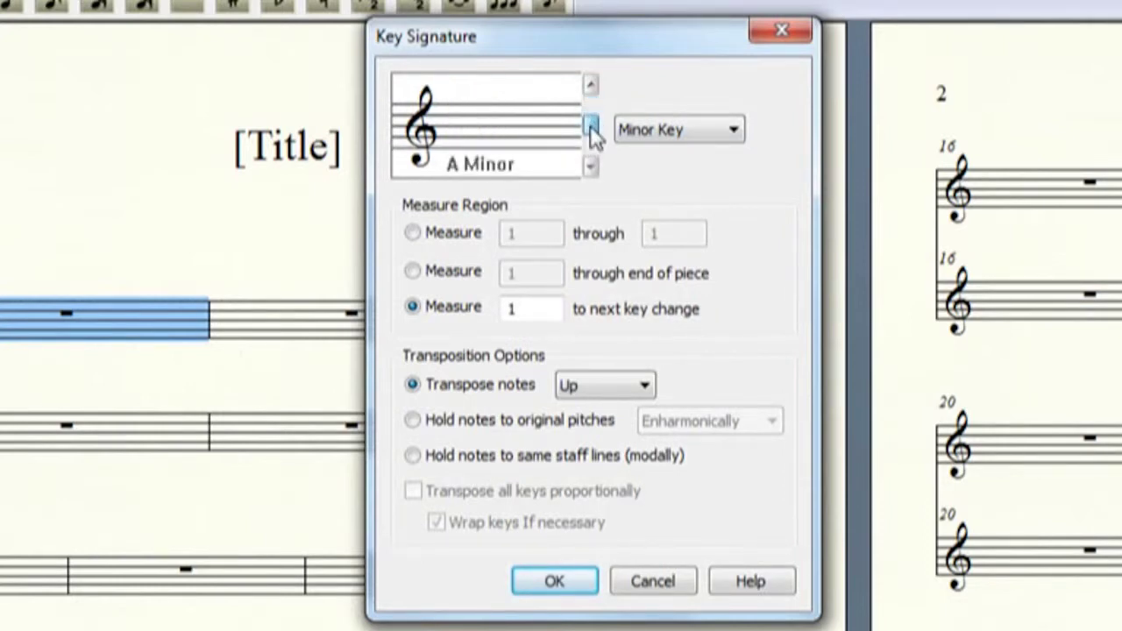
{"action": "left_click", "coordinate": [649, 131]}
{"action": "left_click", "coordinate": [662, 188]}
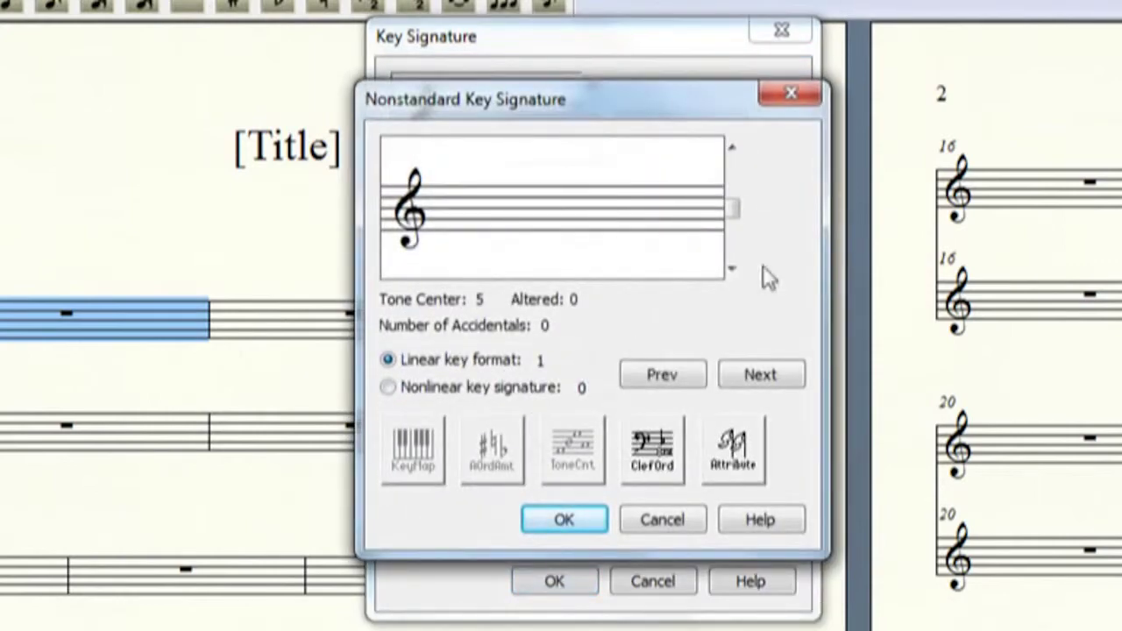
{"action": "left_click", "coordinate": [788, 93]}
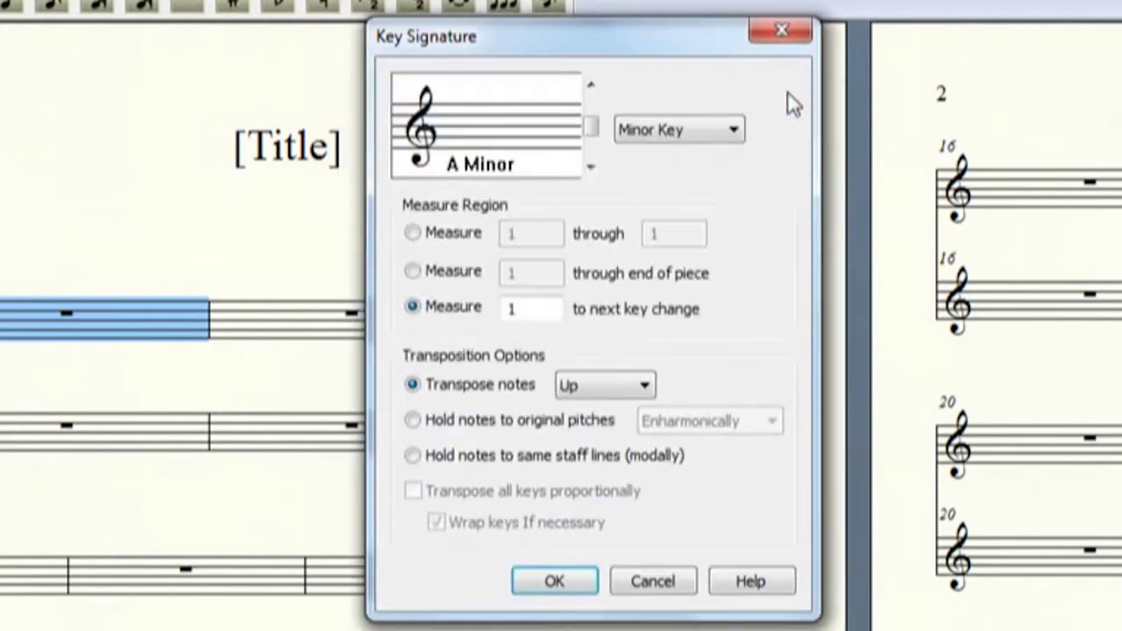
{"action": "left_click", "coordinate": [590, 84]}
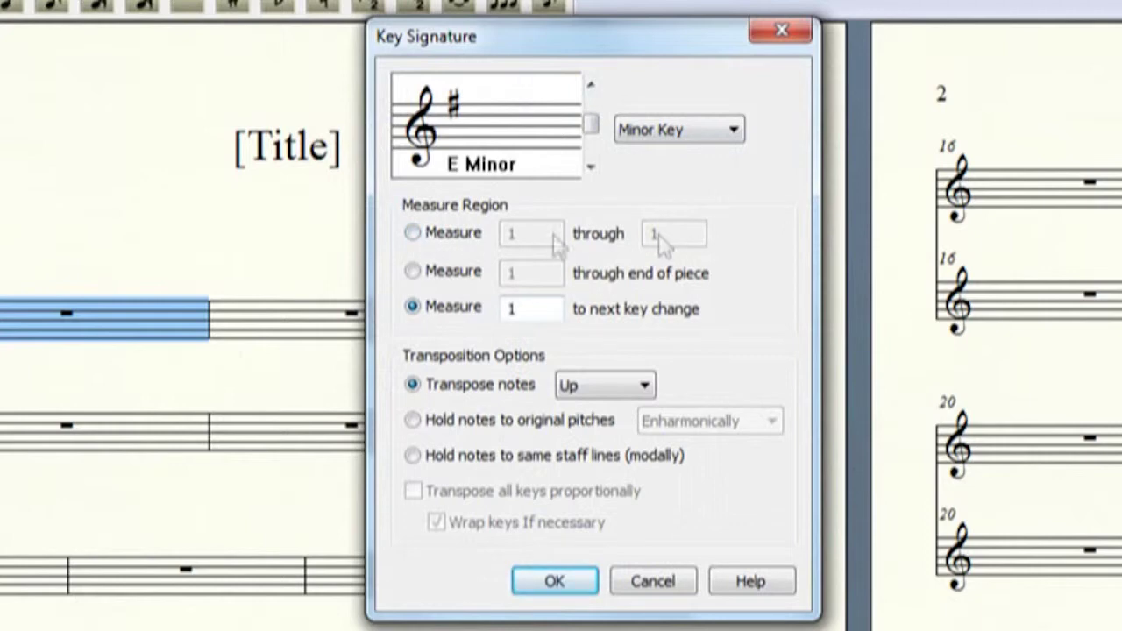
Step: Apply the key from measure 1 to the next key change
{"action": "left_click", "coordinate": [417, 234]}
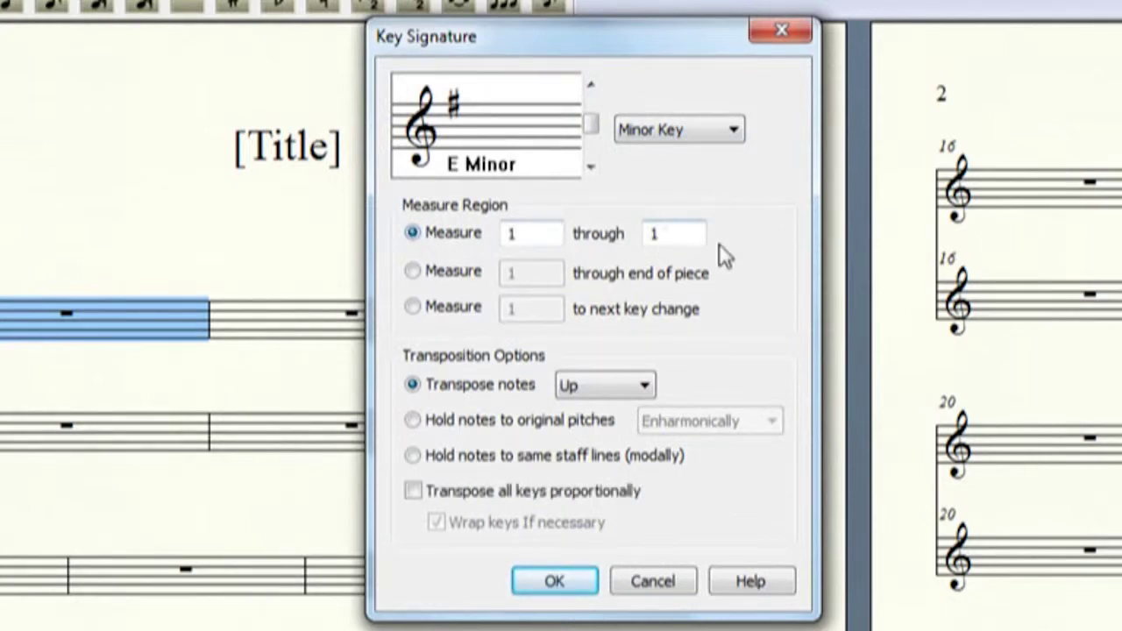
{"action": "left_click", "coordinate": [413, 271]}
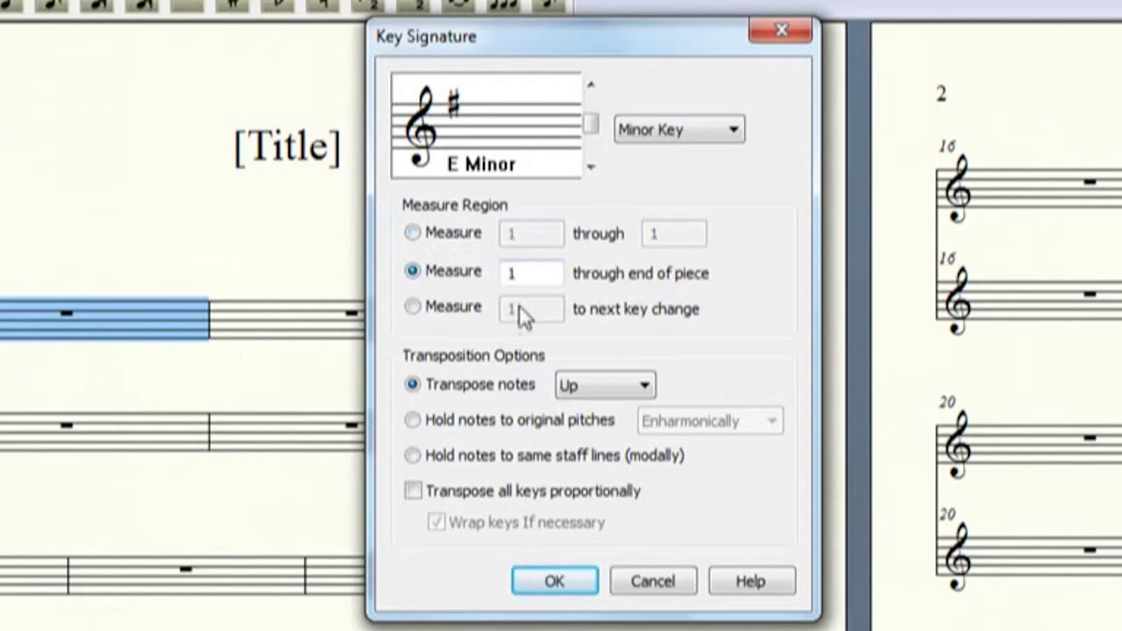
{"action": "left_click", "coordinate": [412, 307]}
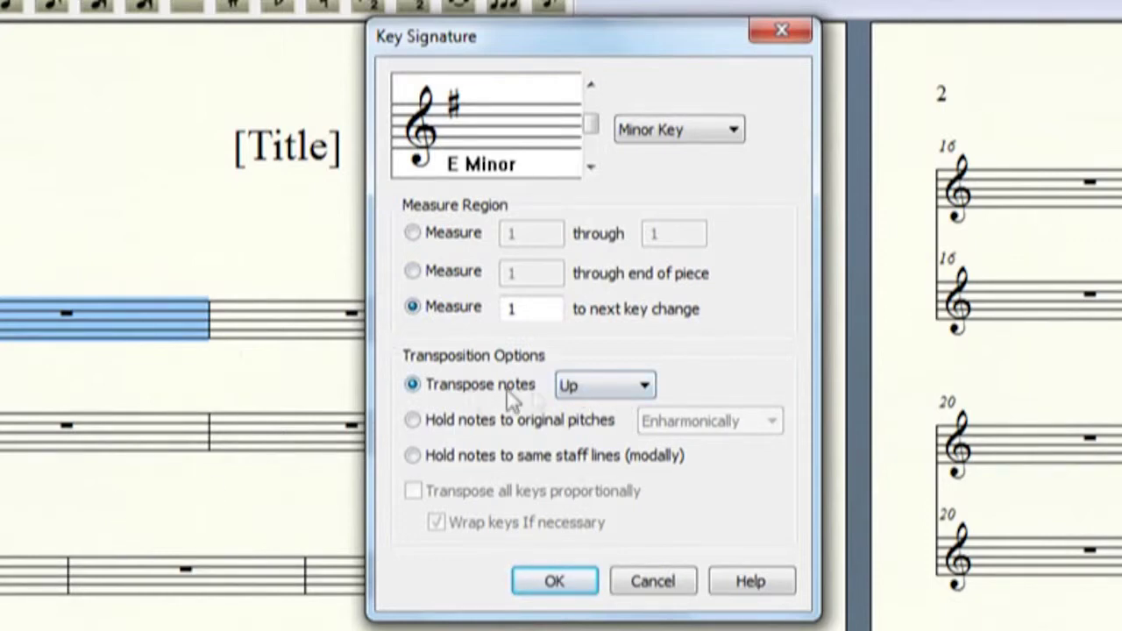
Step: Keep notes transposing Up after reviewing the options, and confirm the E minor key
{"action": "left_click", "coordinate": [574, 391]}
{"action": "left_click", "coordinate": [411, 420]}
{"action": "left_click", "coordinate": [747, 423]}
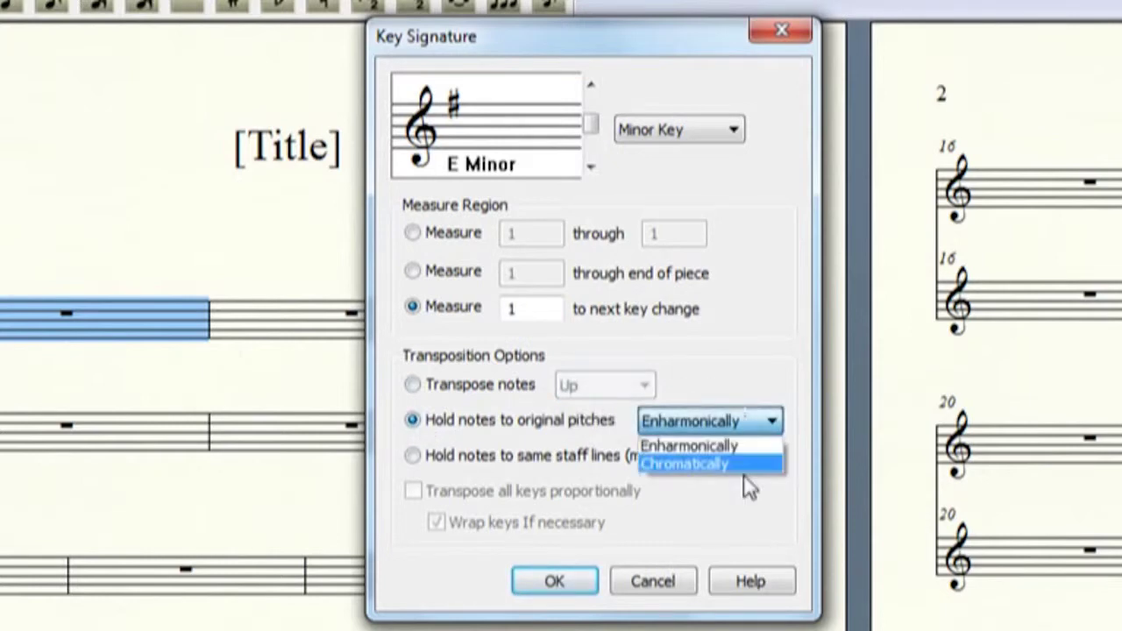
{"action": "left_click", "coordinate": [742, 467]}
{"action": "left_click", "coordinate": [729, 422]}
{"action": "left_click", "coordinate": [730, 447]}
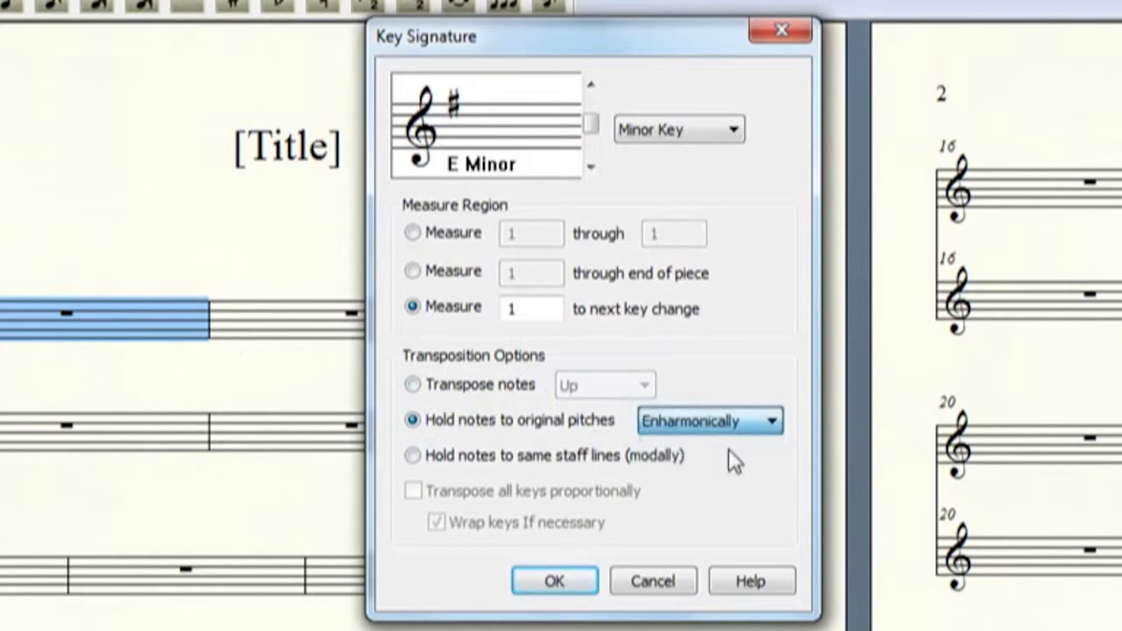
{"action": "left_click", "coordinate": [424, 457]}
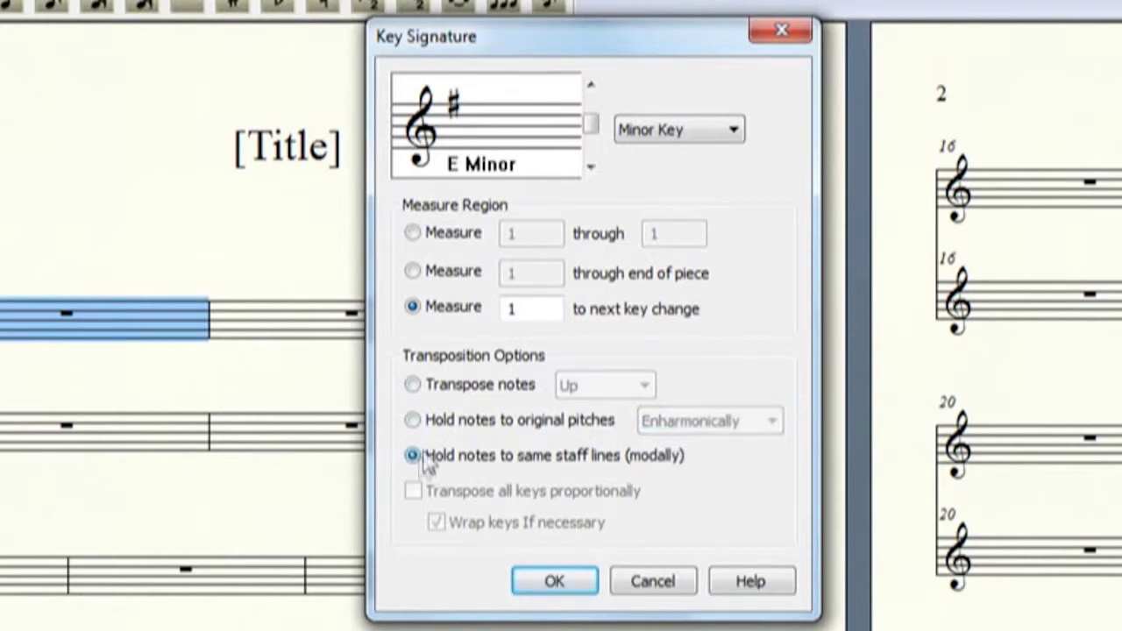
{"action": "left_click", "coordinate": [414, 385]}
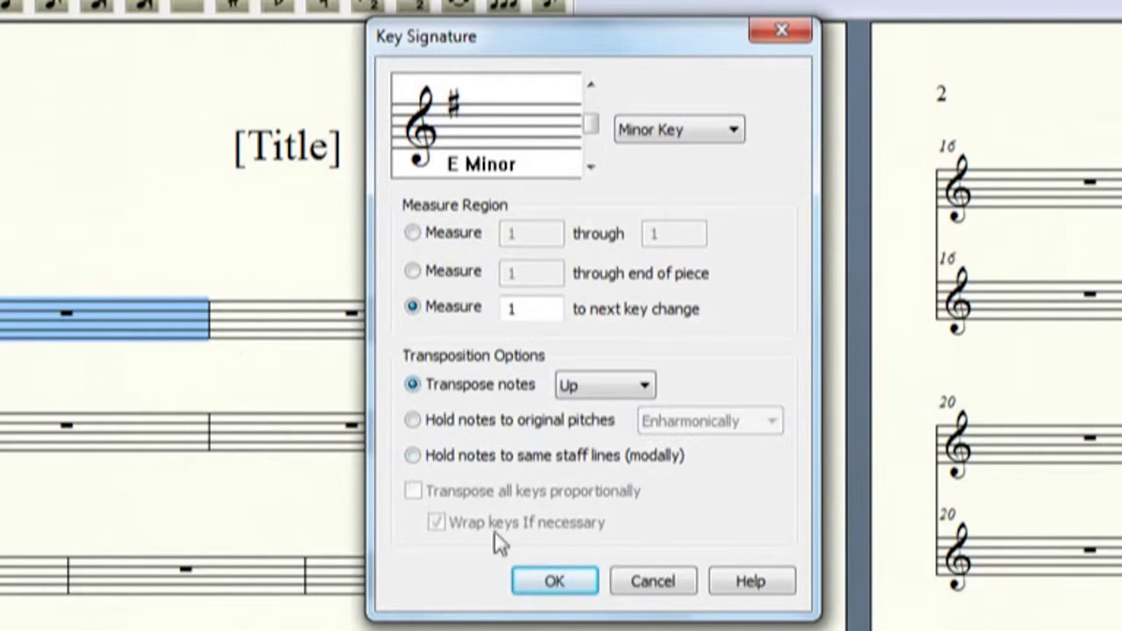
{"action": "left_click", "coordinate": [554, 583]}
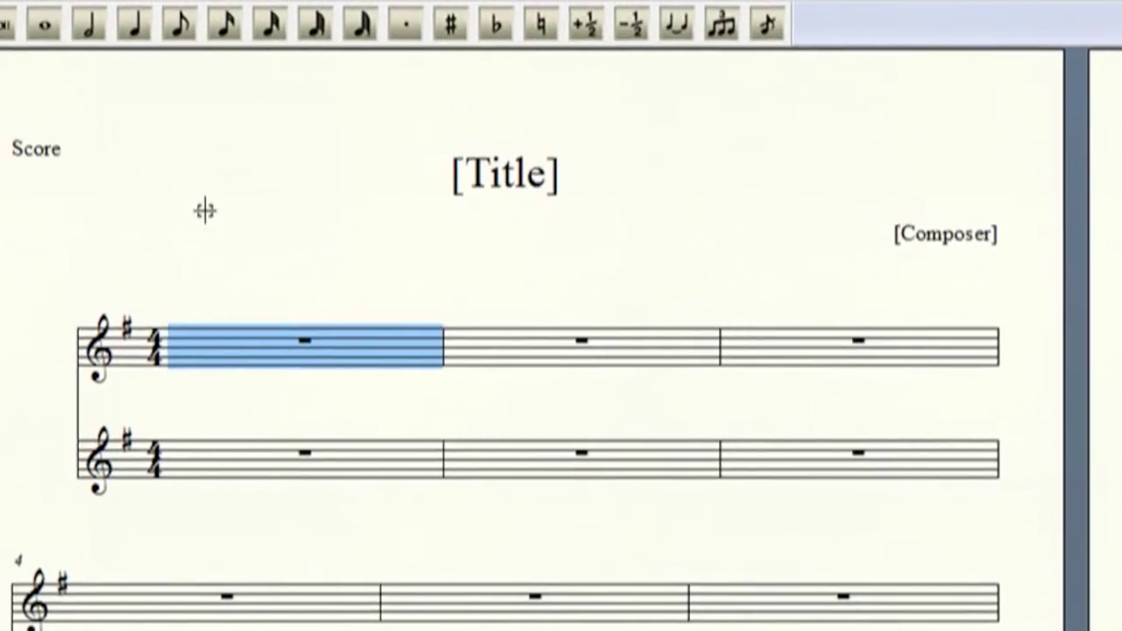
Step: Deselect, then open measure 1's time signature settings with the Time Signature Tool
{"action": "key", "text": "Escape"}
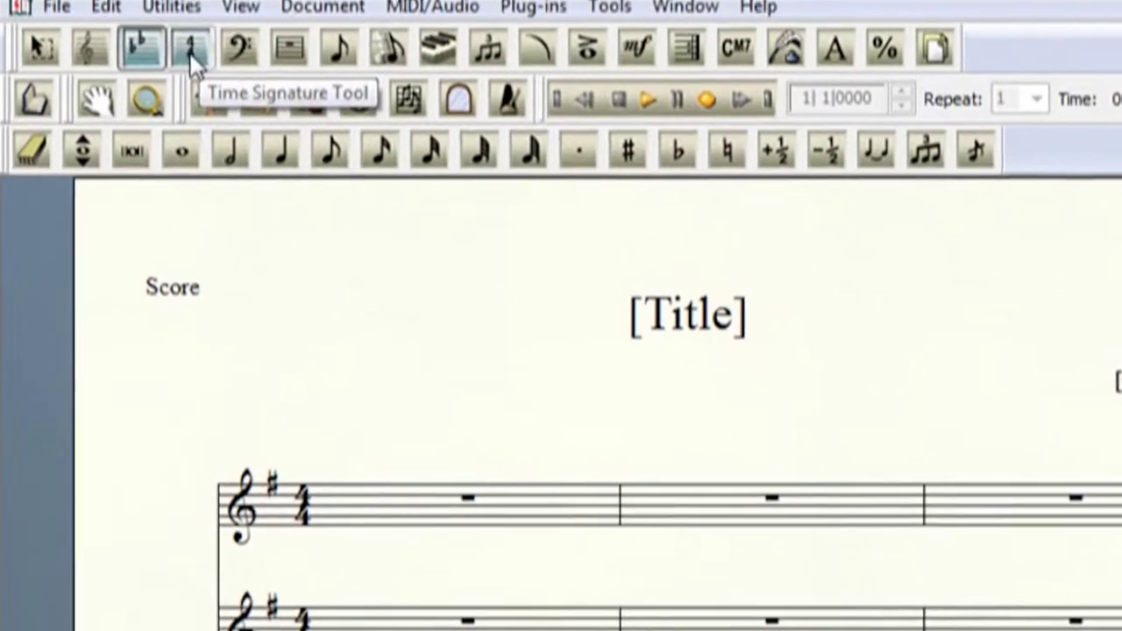
{"action": "left_click", "coordinate": [190, 55]}
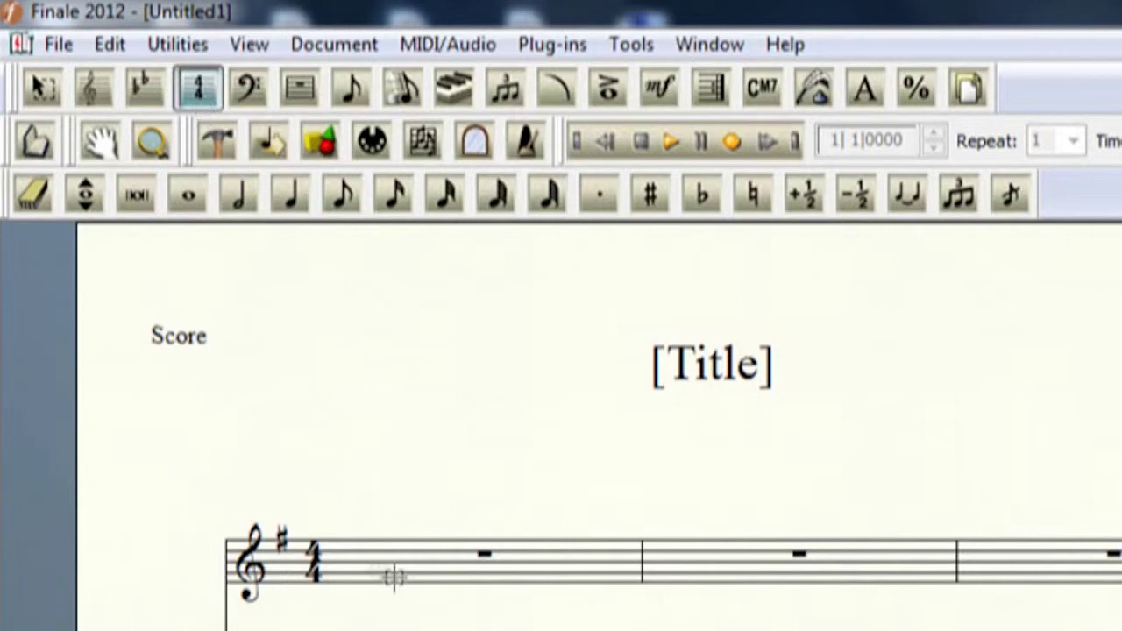
{"action": "left_click", "coordinate": [371, 558]}
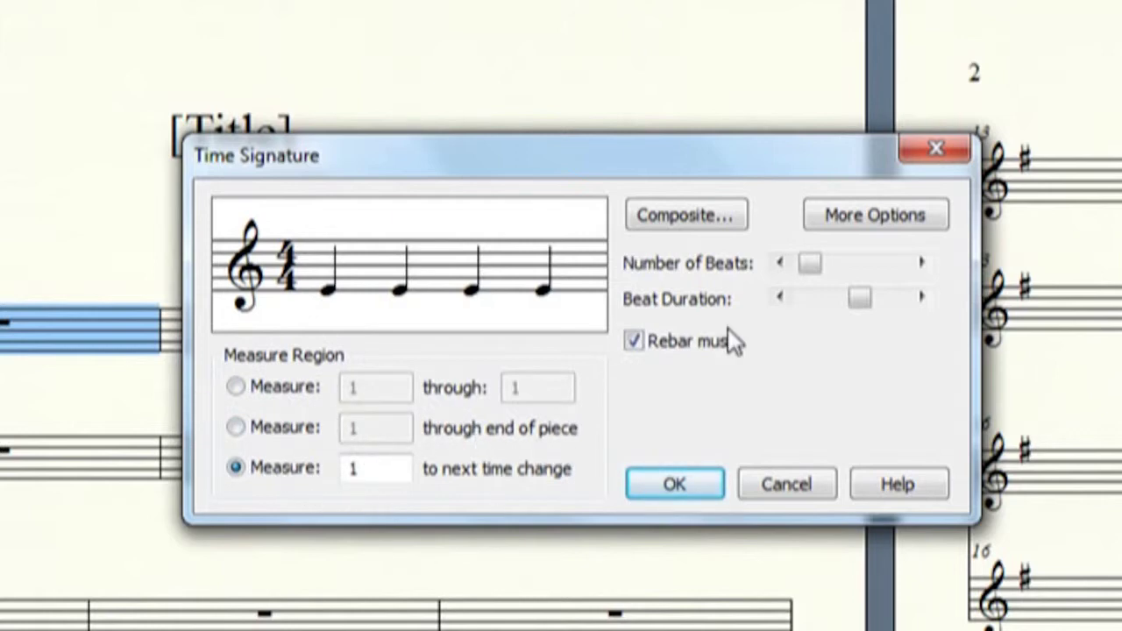
{"action": "left_click", "coordinate": [781, 264]}
{"action": "left_click", "coordinate": [781, 264]}
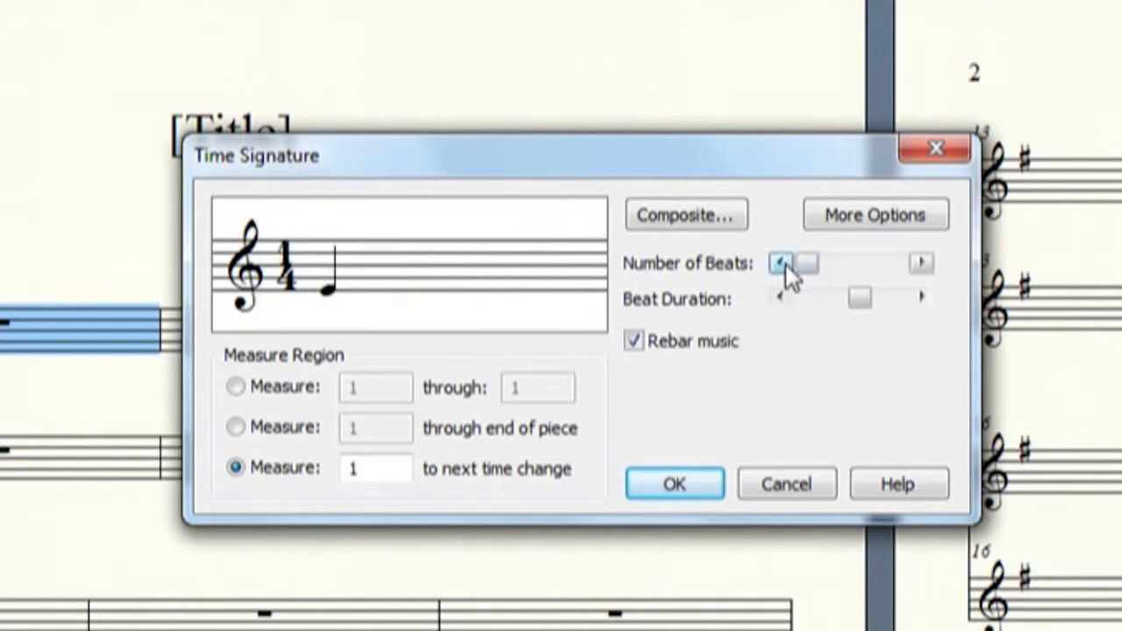
{"action": "left_click", "coordinate": [925, 265]}
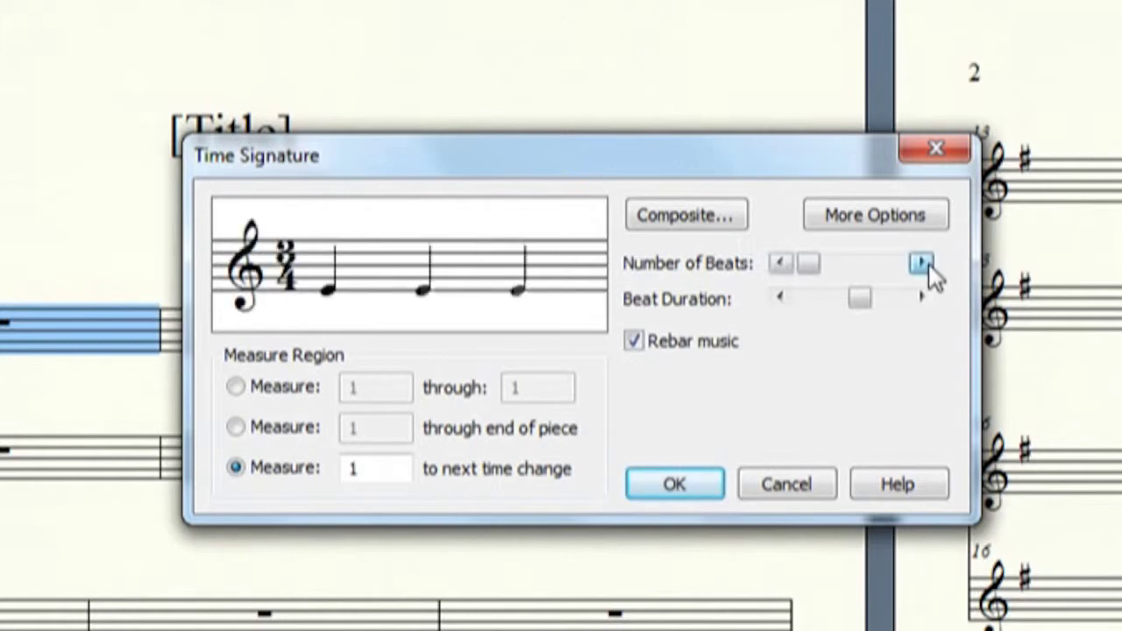
{"action": "left_click", "coordinate": [925, 265]}
{"action": "left_click", "coordinate": [925, 265]}
{"action": "left_click", "coordinate": [779, 264]}
{"action": "left_click", "coordinate": [781, 299]}
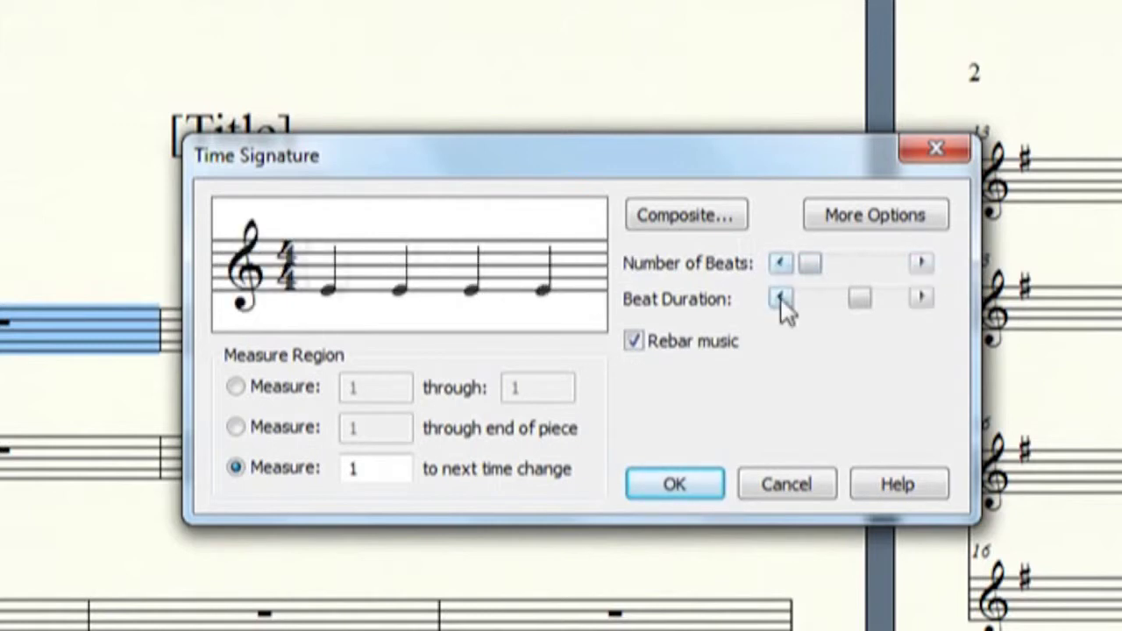
{"action": "left_click", "coordinate": [781, 299]}
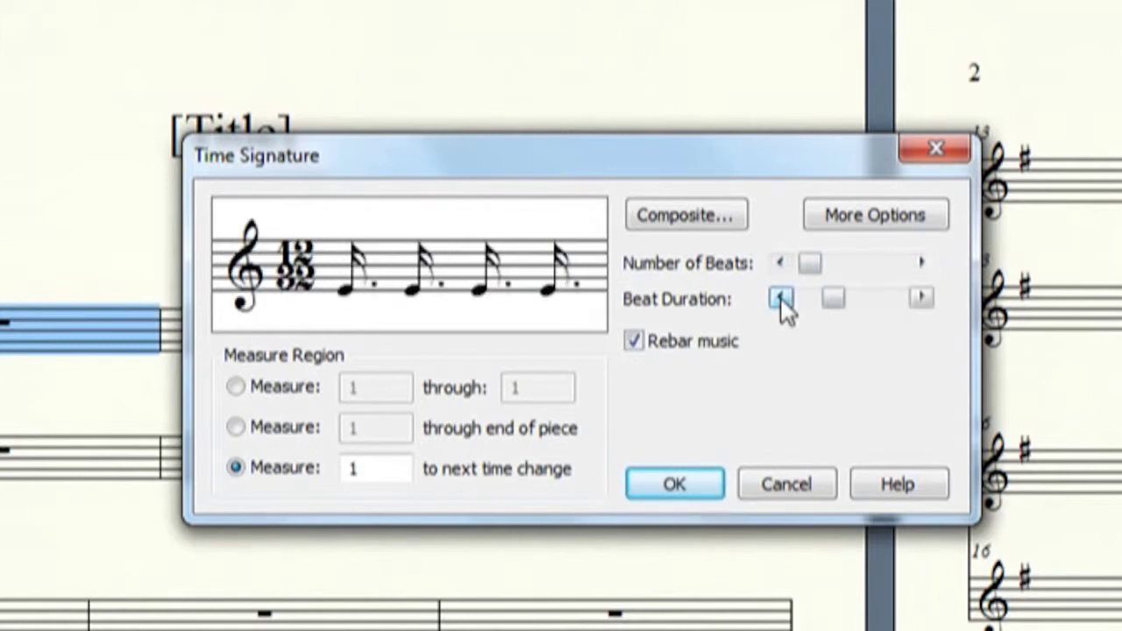
{"action": "left_click", "coordinate": [781, 299]}
{"action": "left_click", "coordinate": [782, 299]}
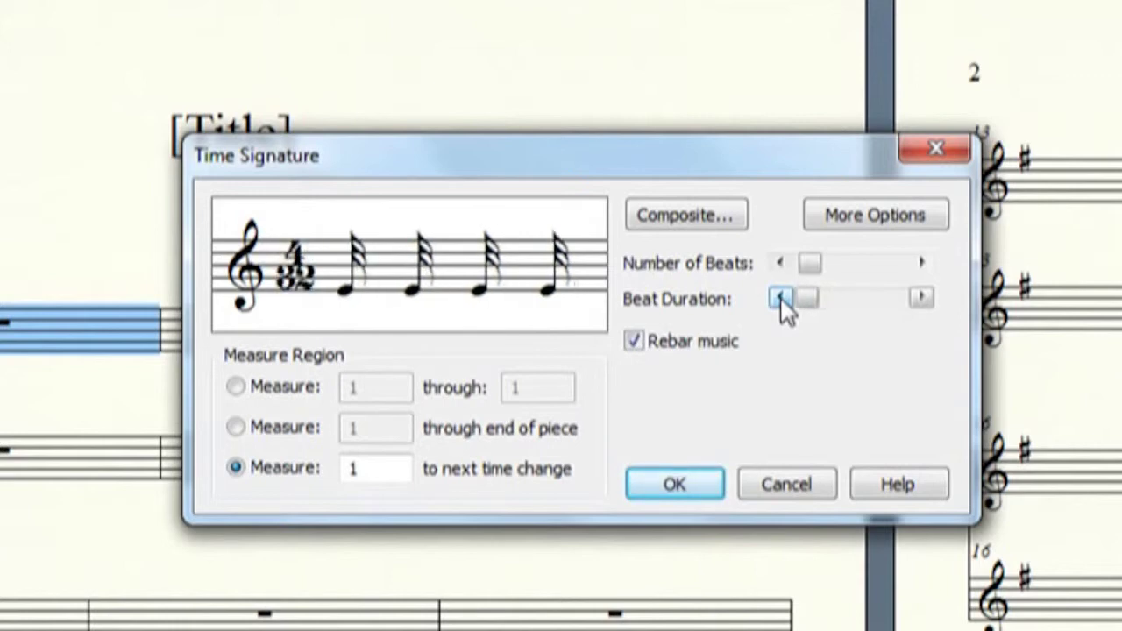
{"action": "left_click", "coordinate": [923, 299]}
{"action": "left_click", "coordinate": [922, 299]}
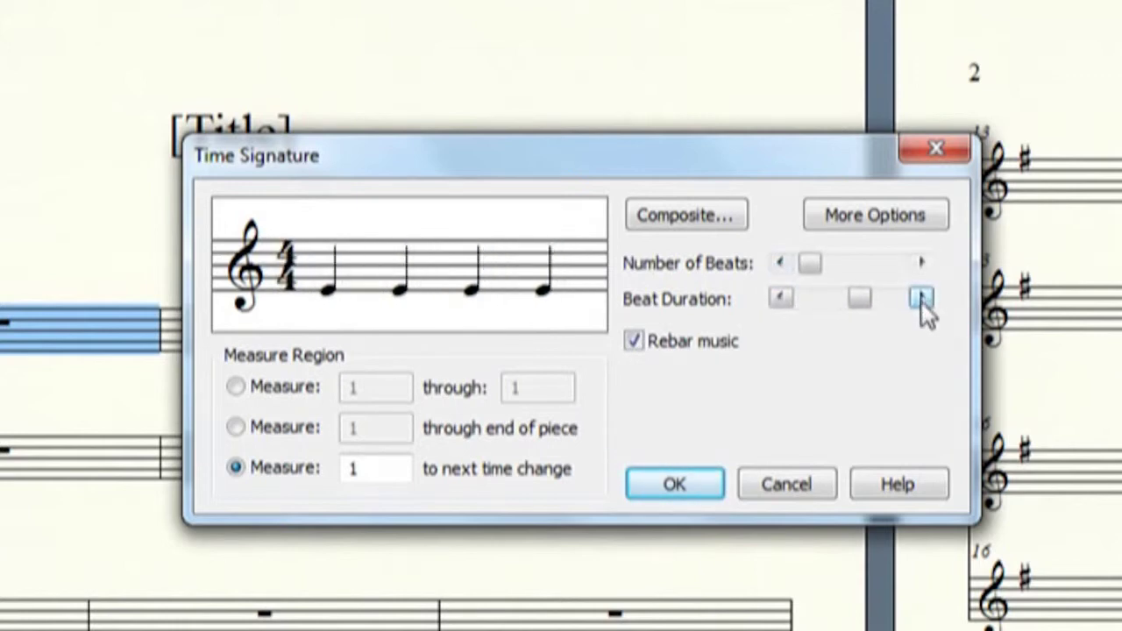
{"action": "left_click", "coordinate": [713, 218]}
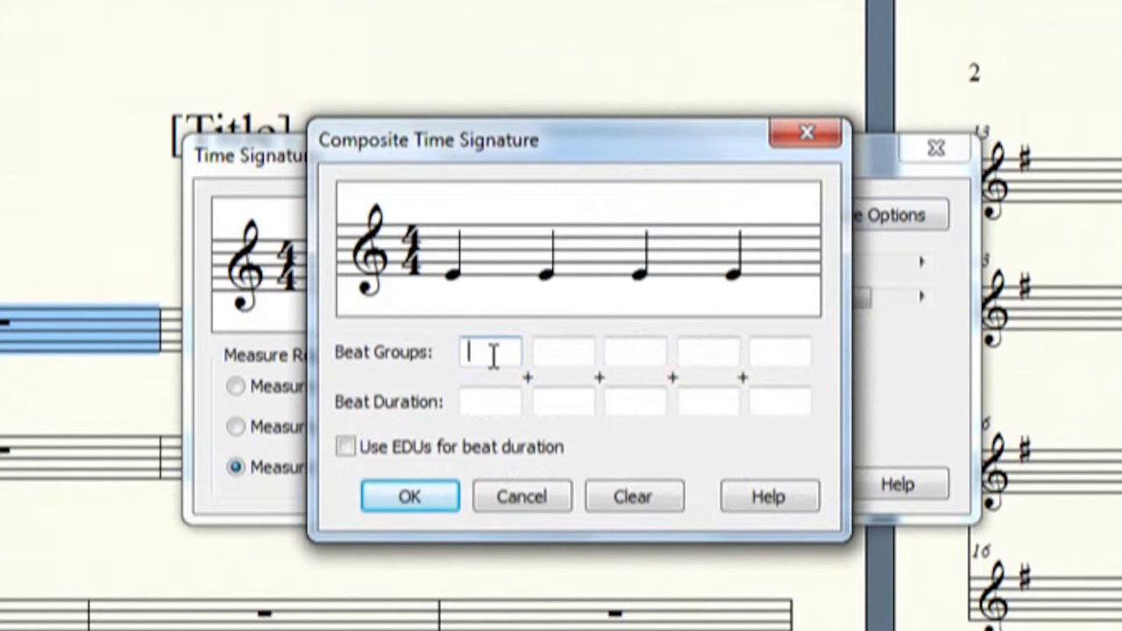
{"action": "type", "text": "5+"}
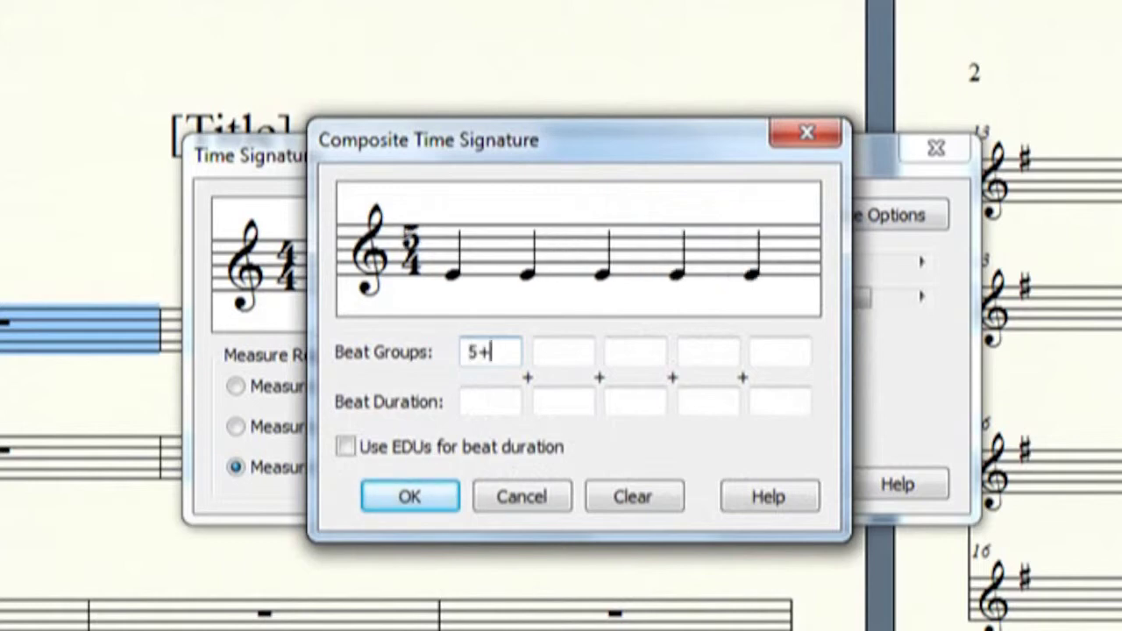
{"action": "type", "text": "41"}
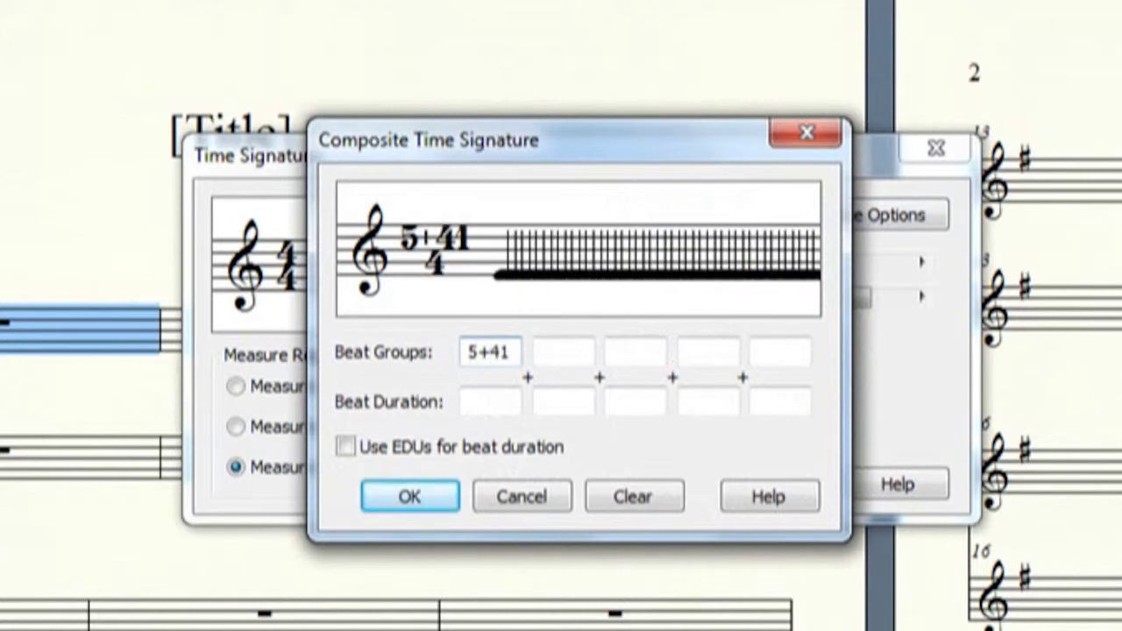
{"action": "key", "text": "BackSpace"}
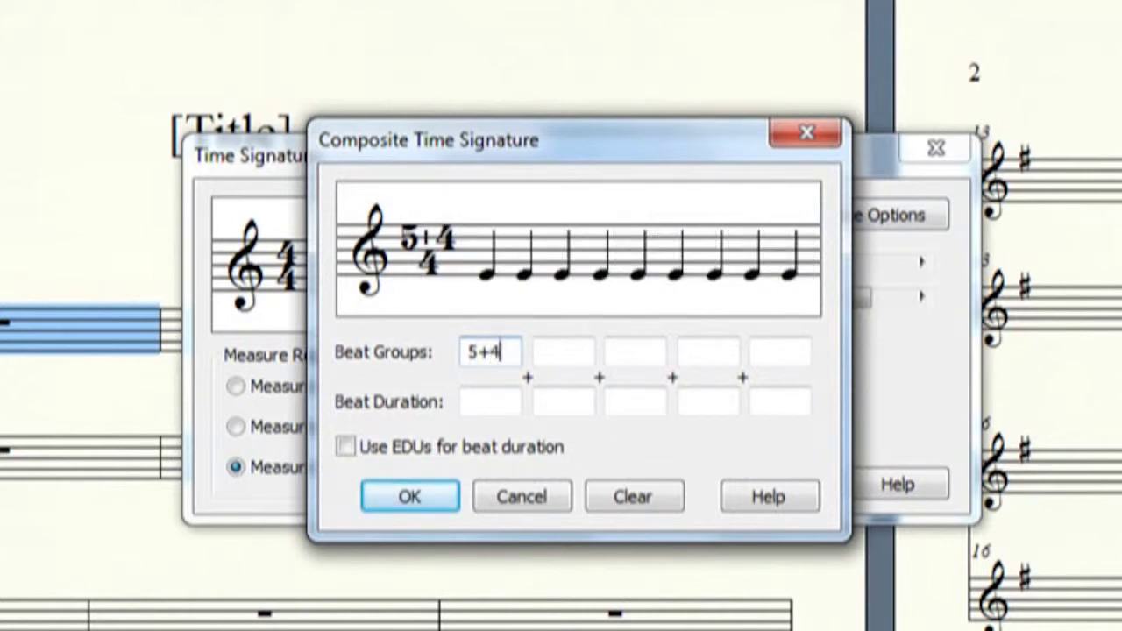
{"action": "key", "text": "Tab"}
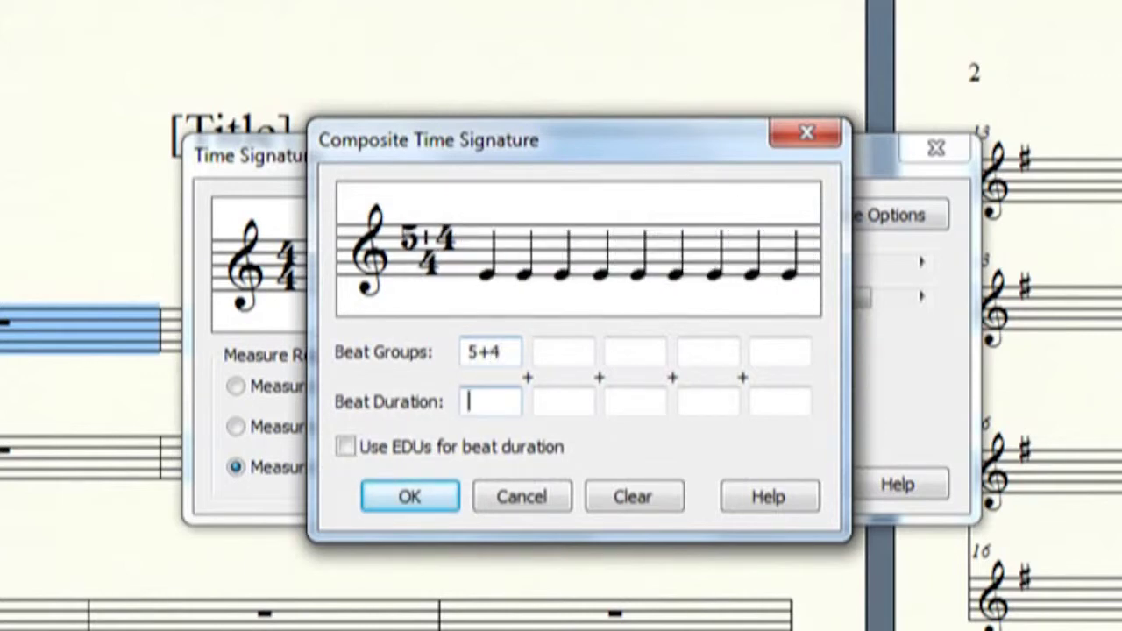
{"action": "type", "text": "8"}
{"action": "key", "text": "Tab"}
{"action": "type", "text": "5"}
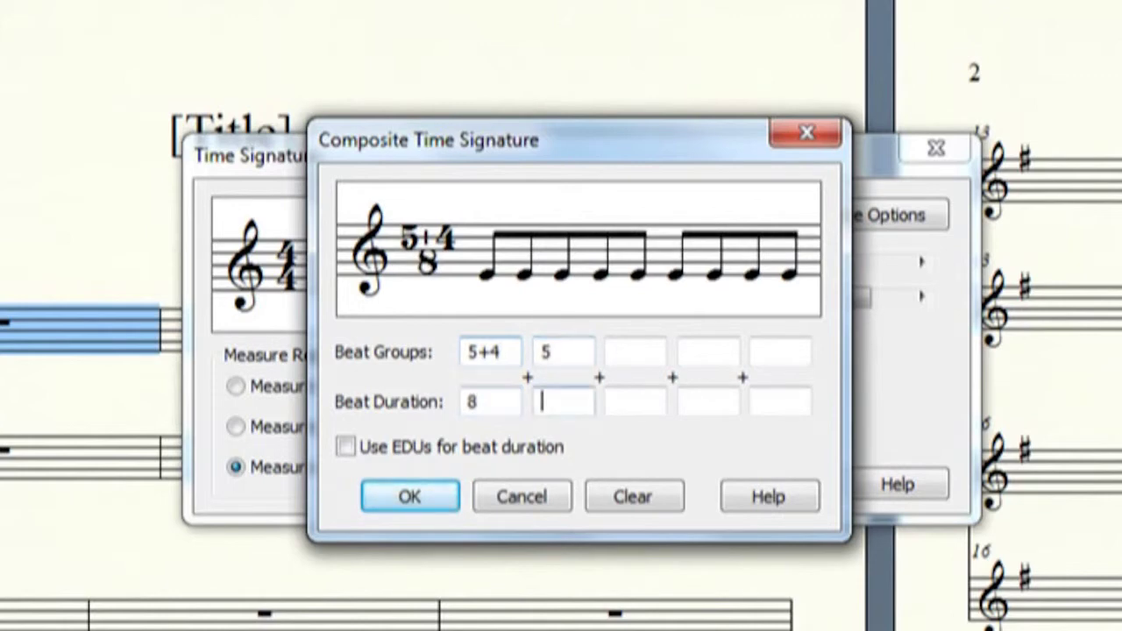
{"action": "type", "text": "4"}
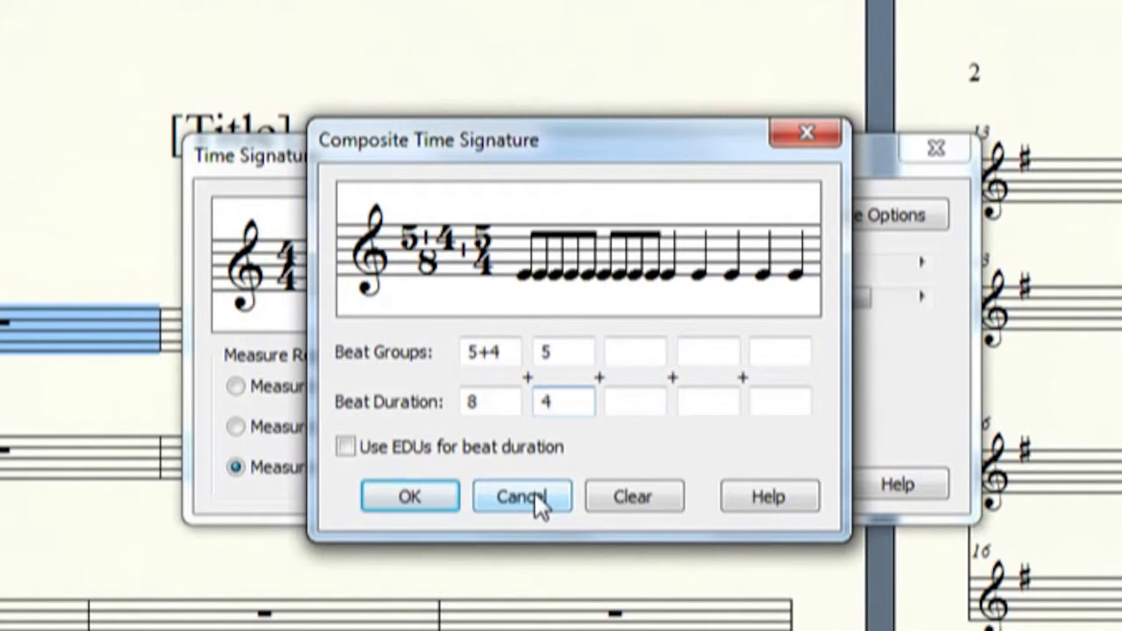
{"action": "left_click", "coordinate": [537, 502]}
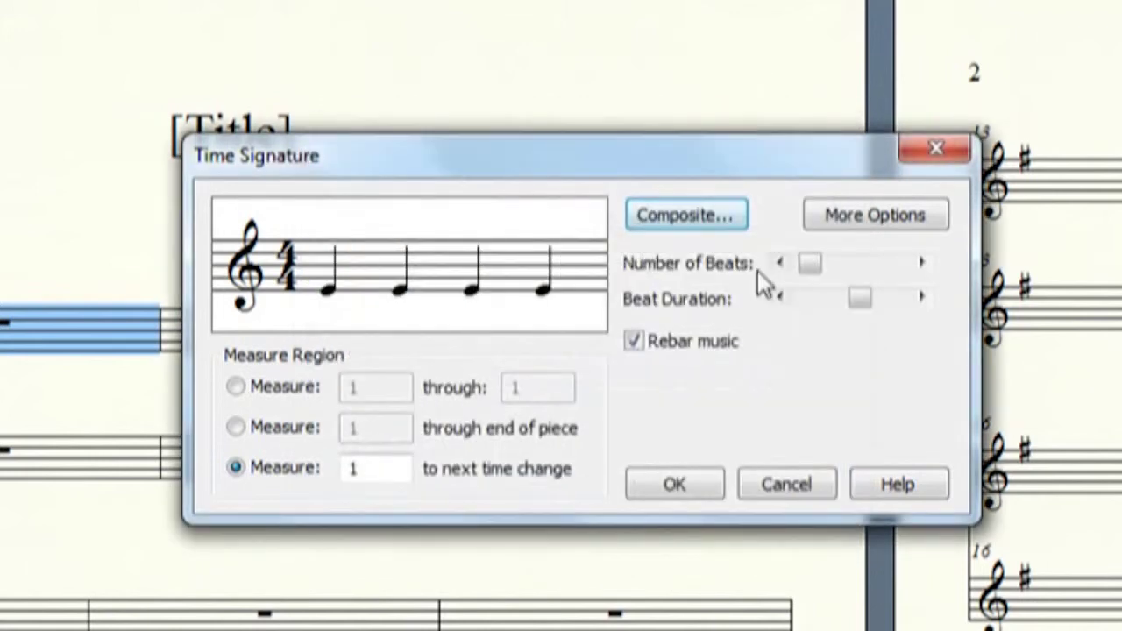
Step: Set three beats per measure for 3/4, then select the top staff's first measure
{"action": "left_click", "coordinate": [774, 263]}
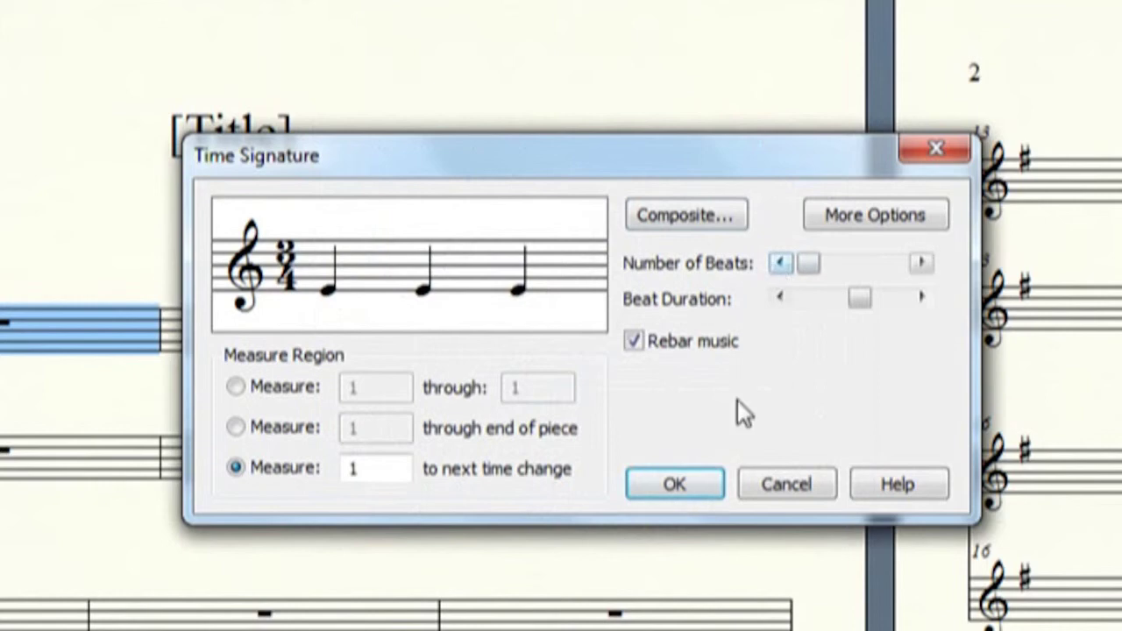
{"action": "left_click", "coordinate": [681, 482]}
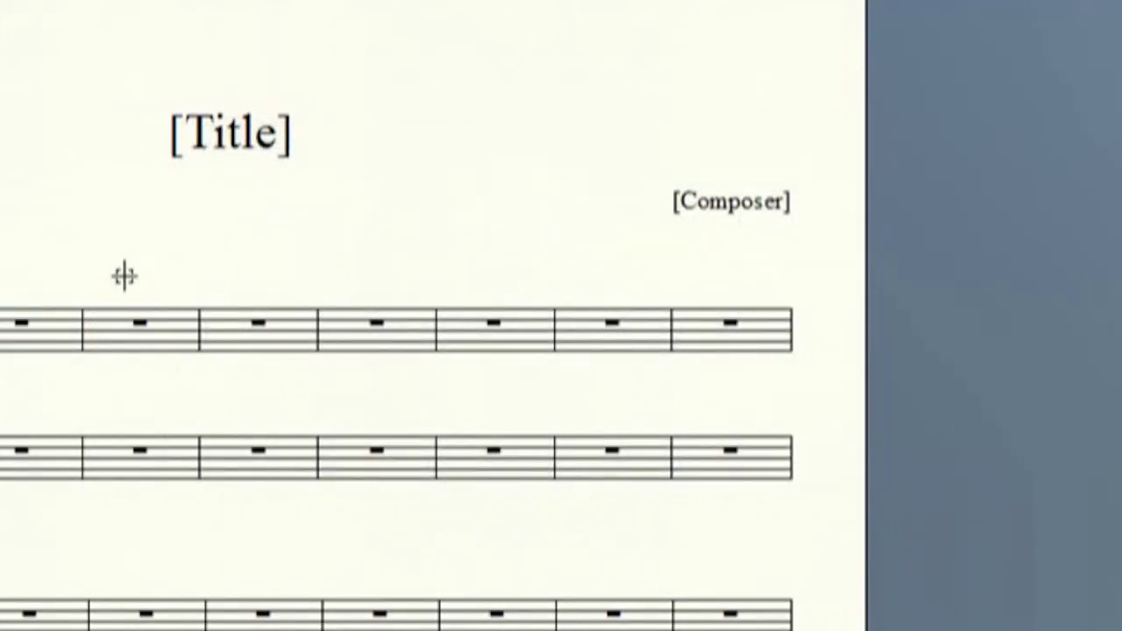
{"action": "left_click", "coordinate": [40, 329]}
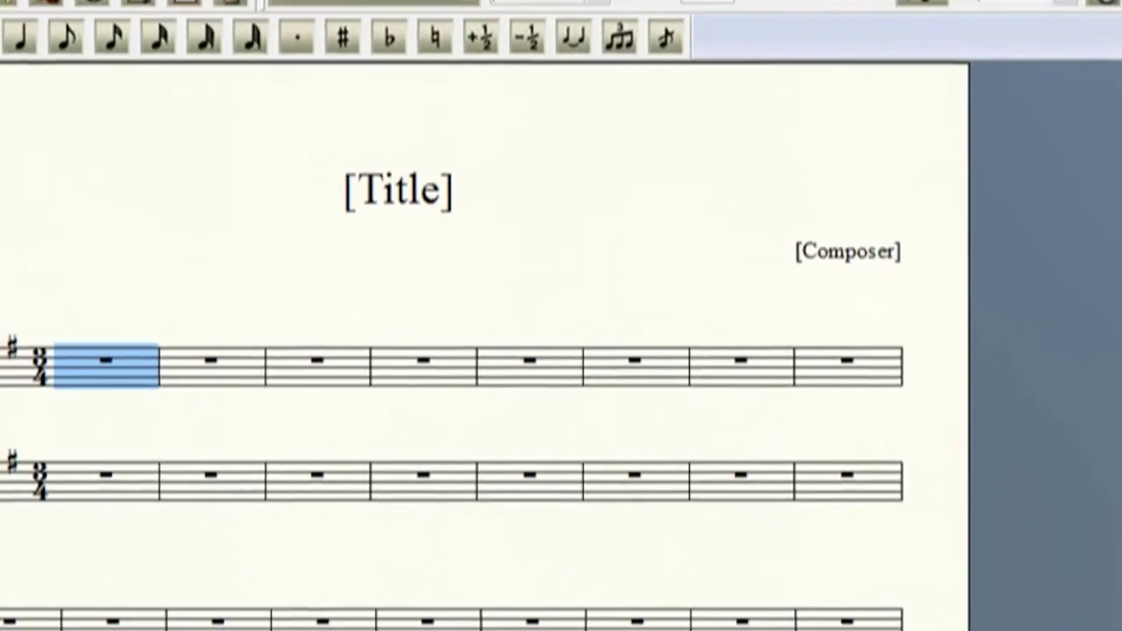